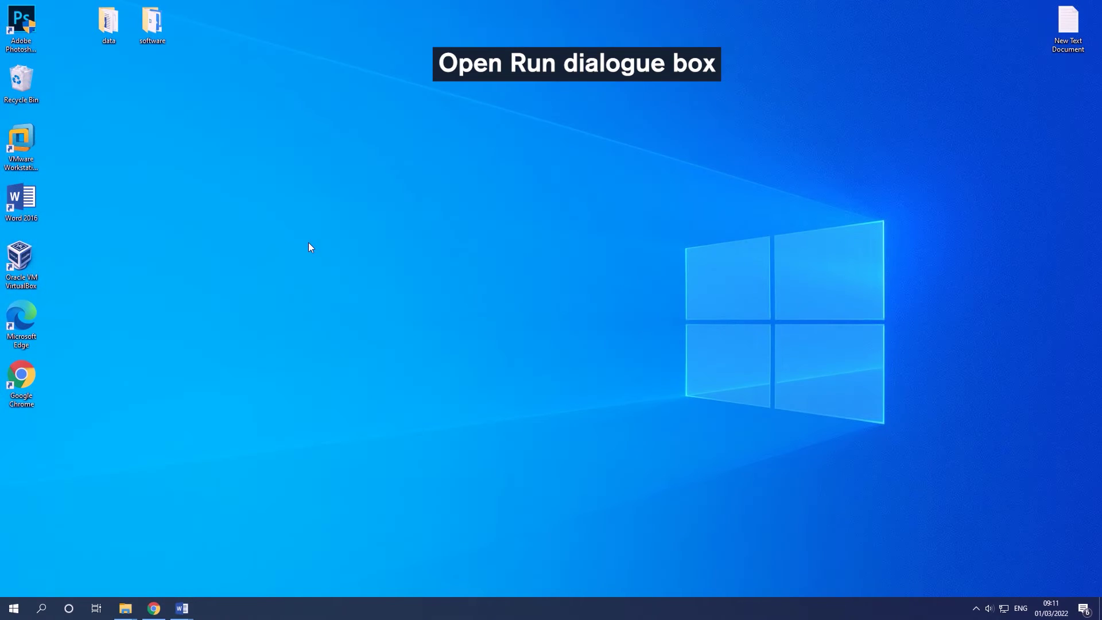
# Open the Run dialog with Win+R.
pyautogui.press('super+r')
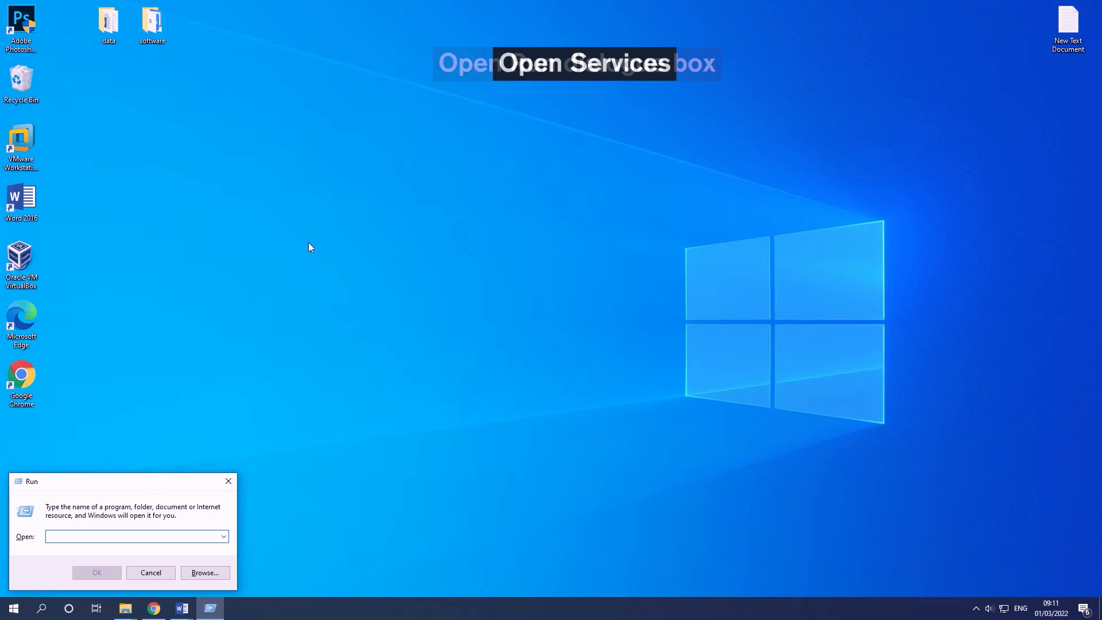
# Open services.msc and set File History Service's startup type to Automatic.
pyautogui.write('services.msc')
pyautogui.press('Return')
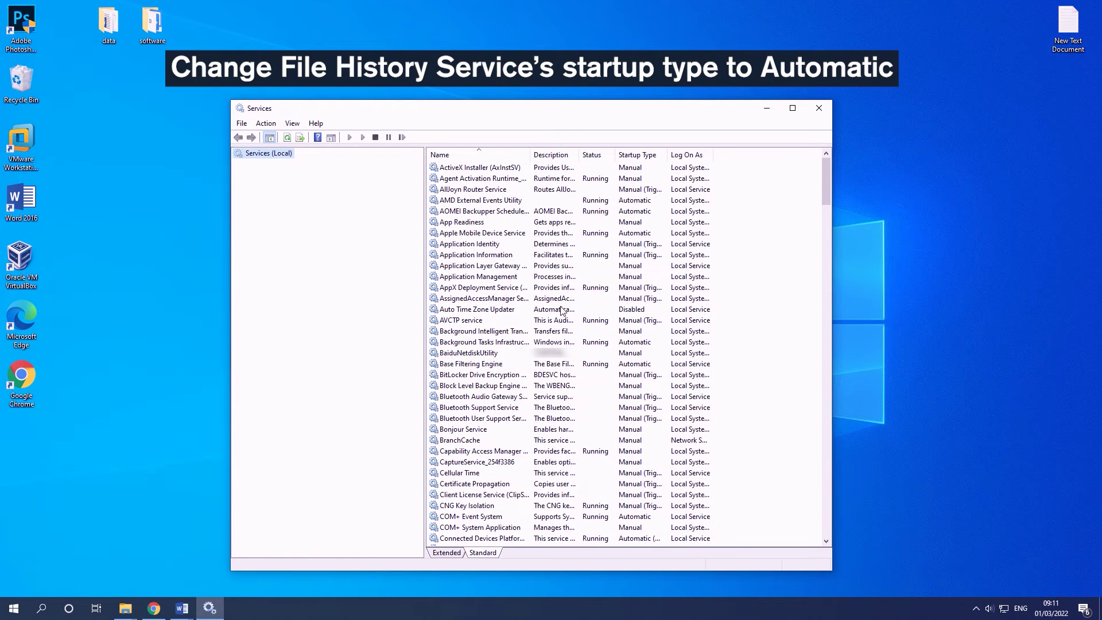
pyautogui.scroll(-17, 563, 311)
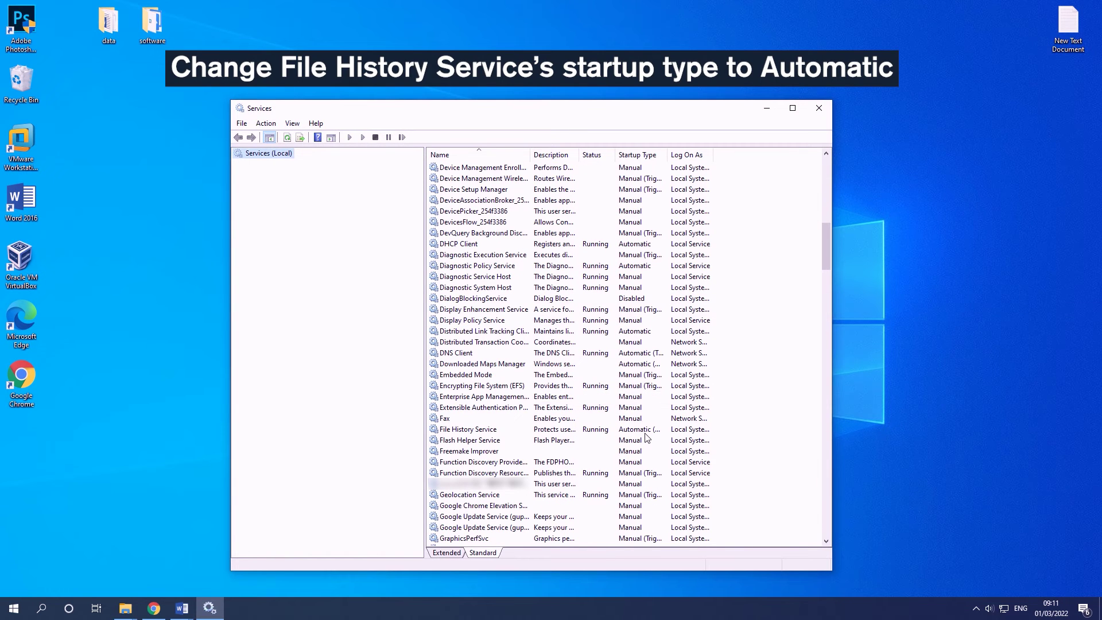
pyautogui.click(649, 432)
pyautogui.rightClick(650, 431)
pyautogui.press('r')
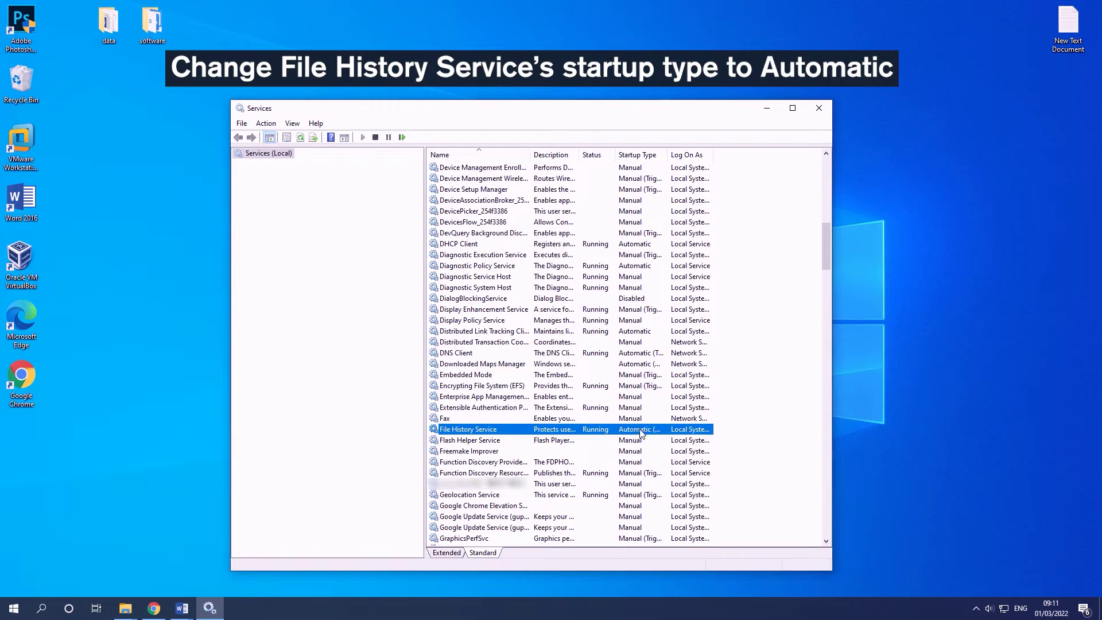
pyautogui.click(627, 330)
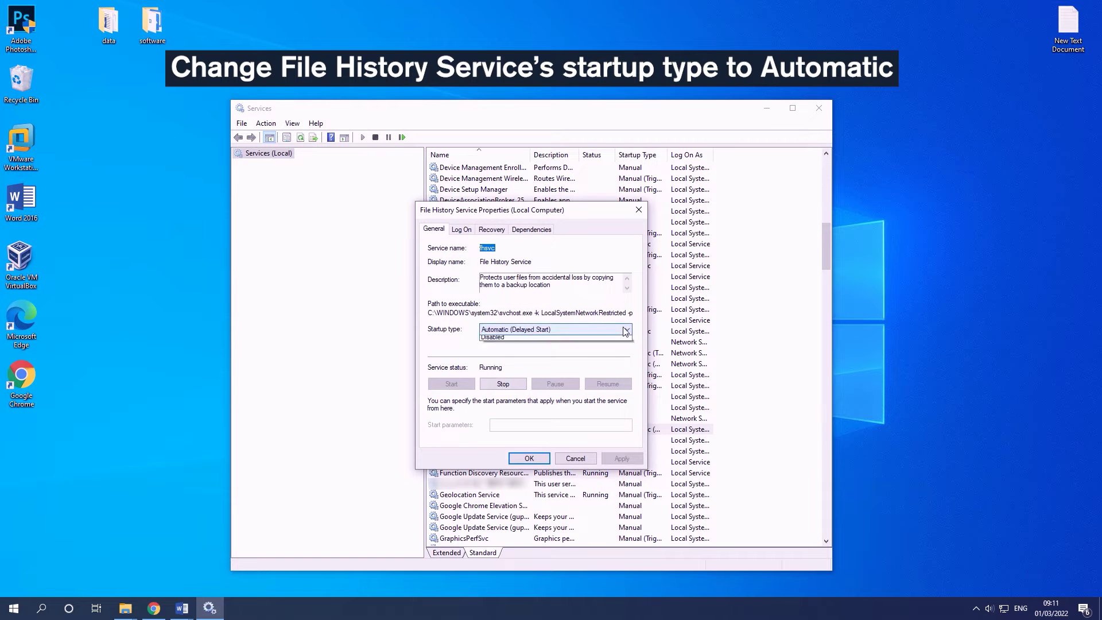
pyautogui.click(621, 348)
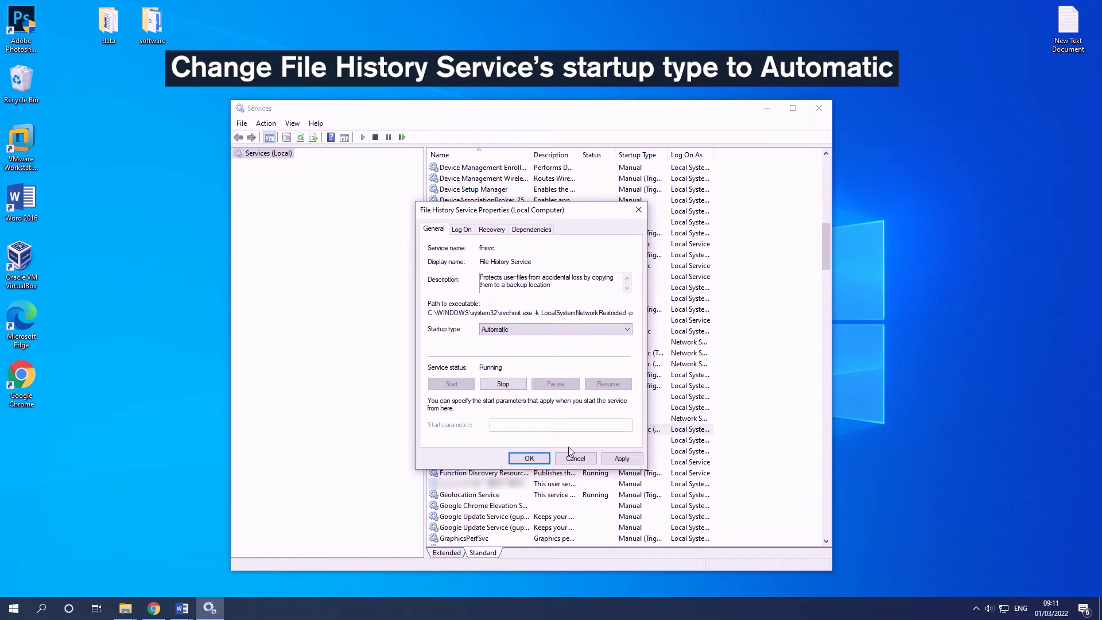
pyautogui.click(530, 458)
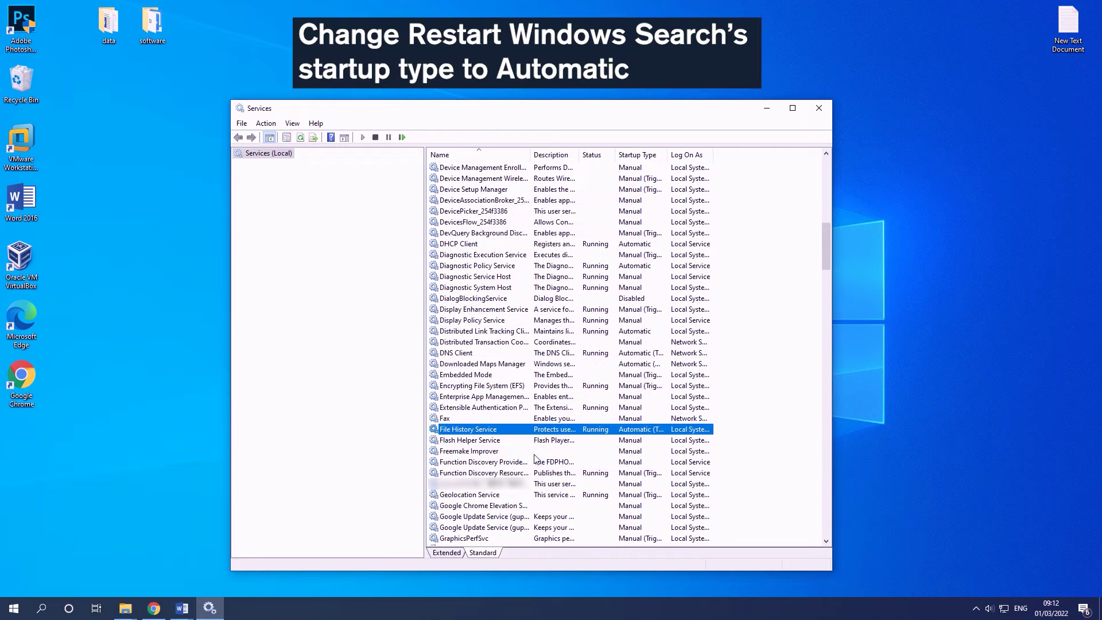
# Set the Windows Search service's startup type to Automatic.
pyautogui.scroll(-6, 666, 459)
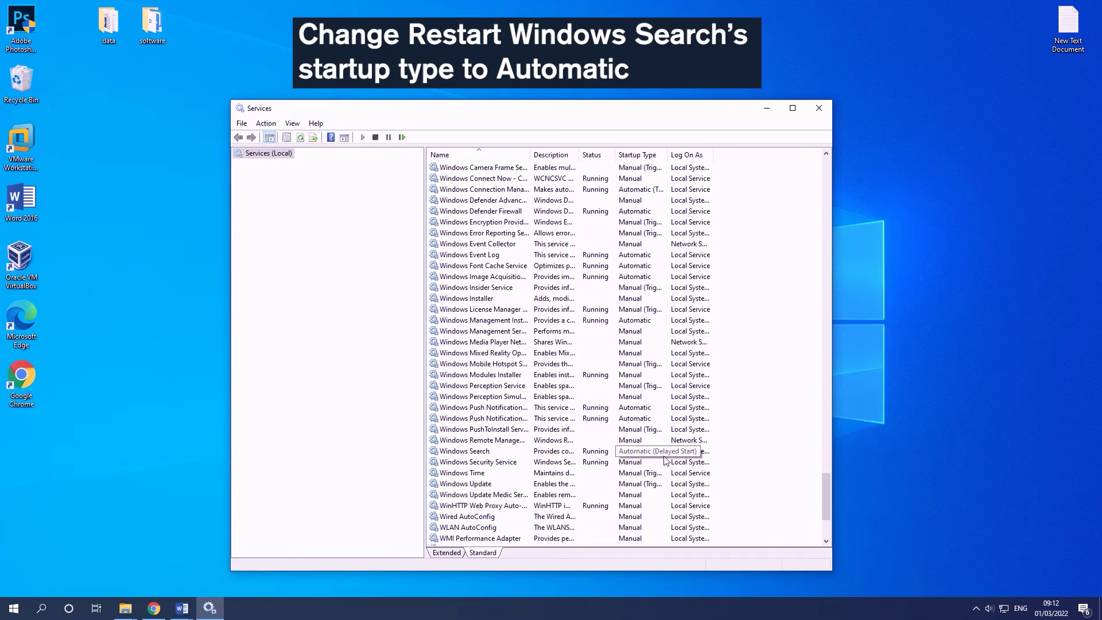
pyautogui.doubleClick(633, 452)
pyautogui.click(602, 329)
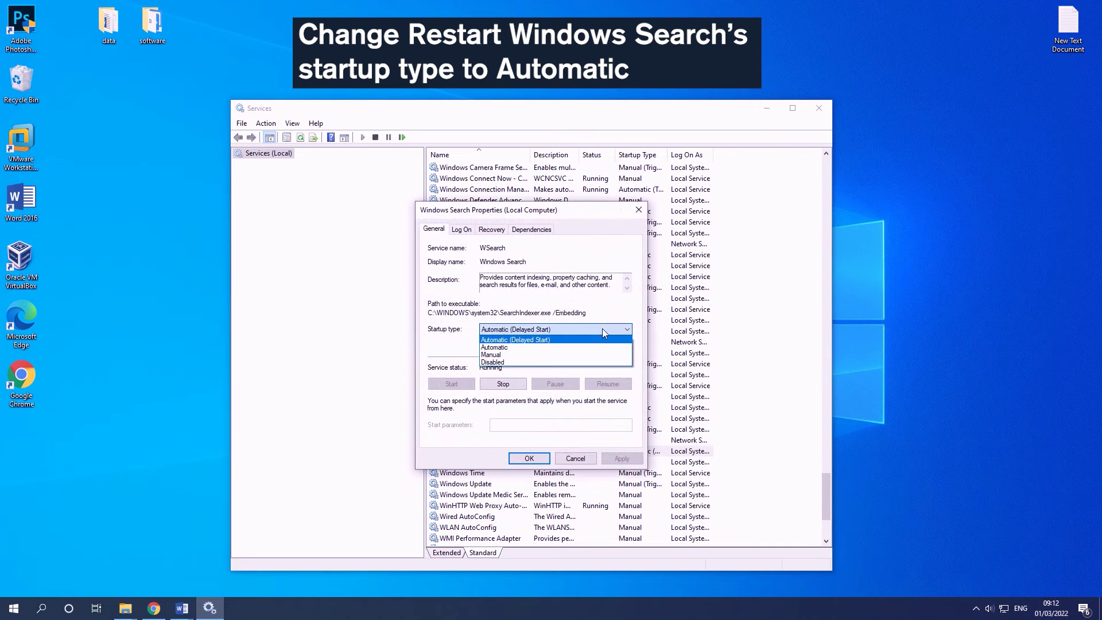
pyautogui.click(600, 347)
pyautogui.click(537, 458)
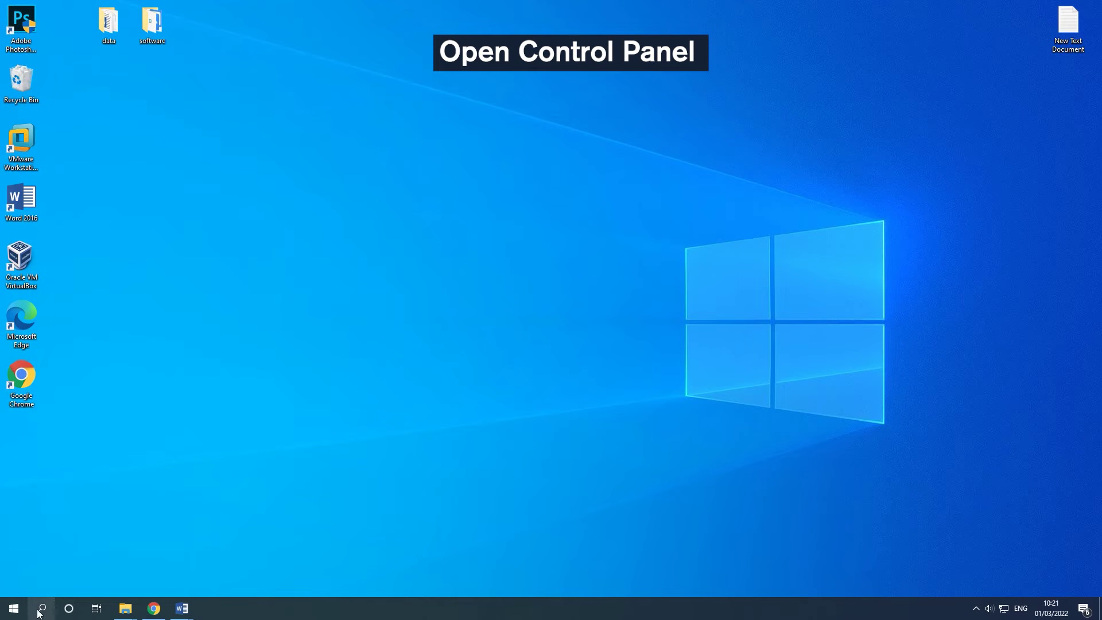
# Disable system protection for Local Disk (C:) via Control Panel's System settings.
pyautogui.click(41, 609)
pyautogui.write('contr')
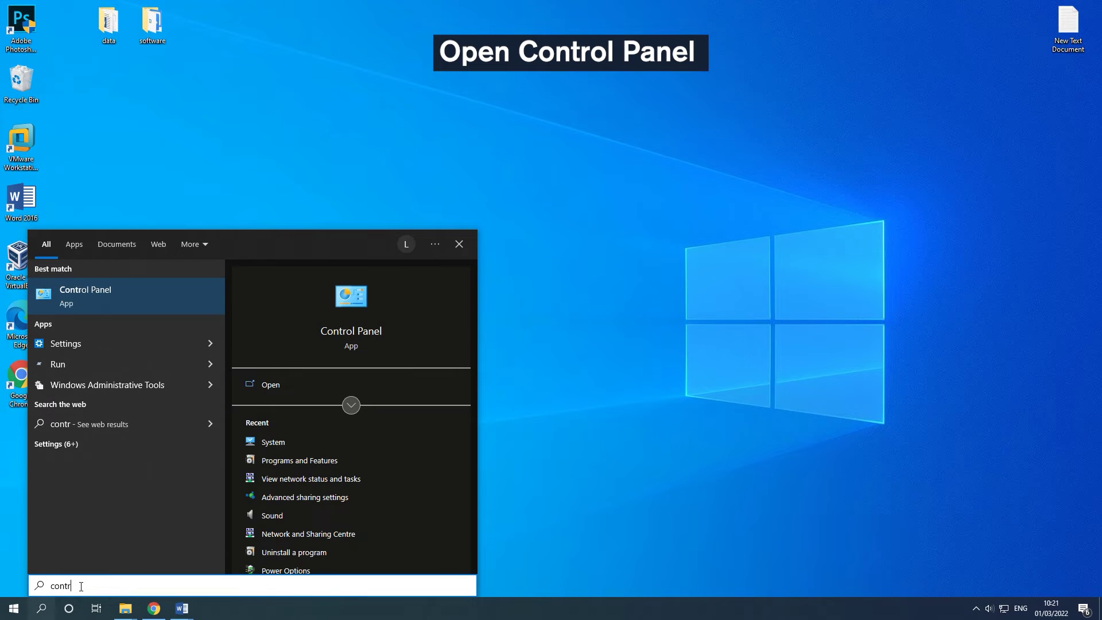
pyautogui.write('ol')
pyautogui.click(287, 379)
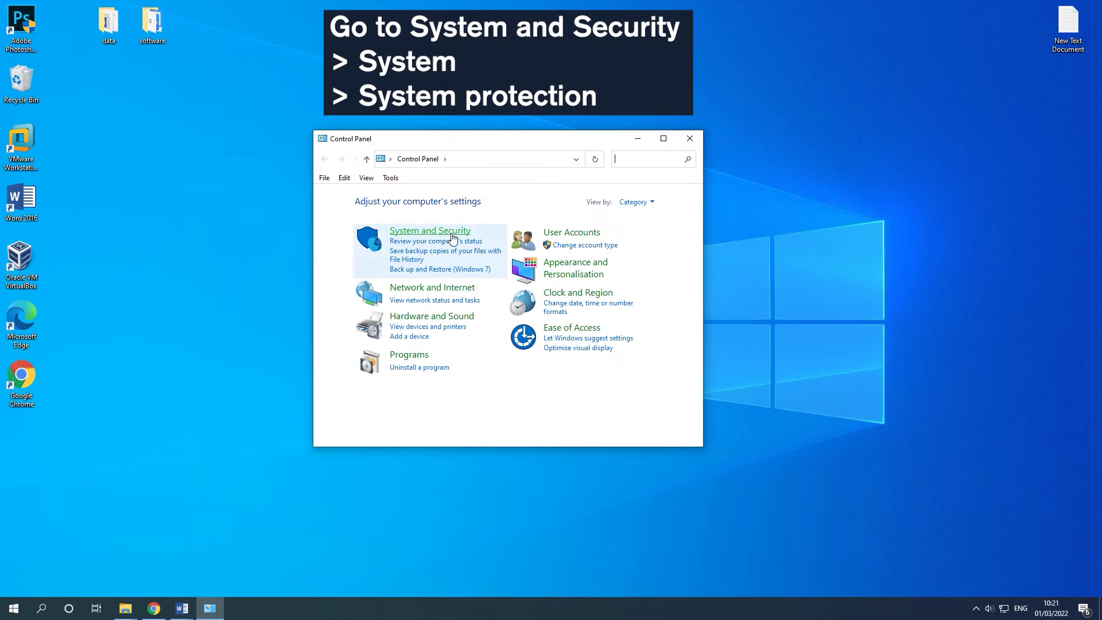
pyautogui.click(453, 235)
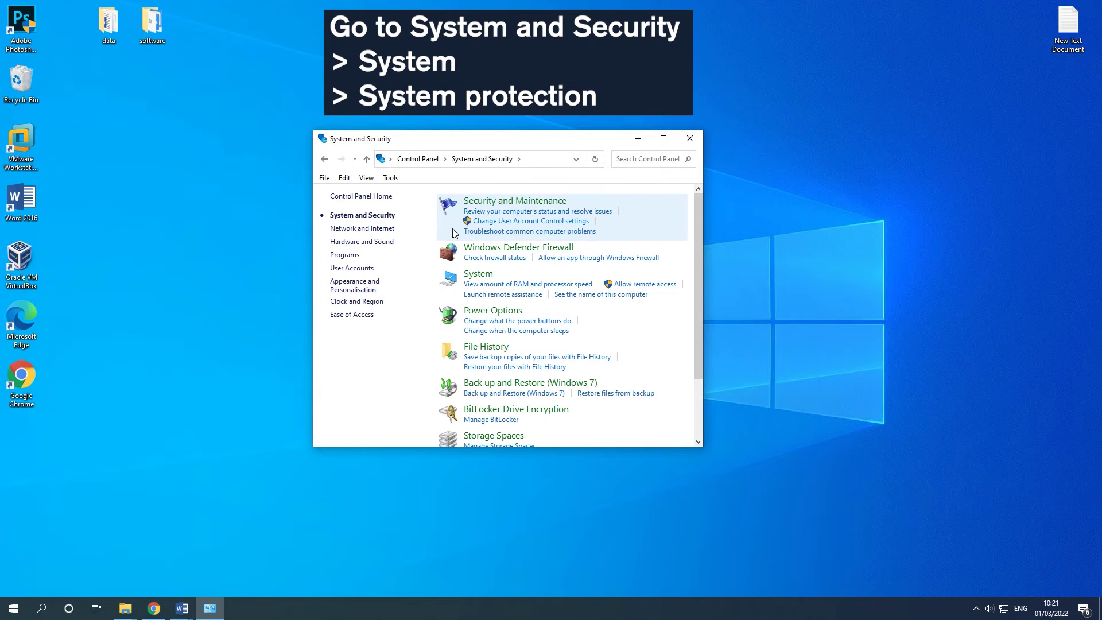
pyautogui.click(480, 274)
pyautogui.scroll(-5, 909, 325)
pyautogui.scroll(-4, 909, 322)
pyautogui.click(755, 363)
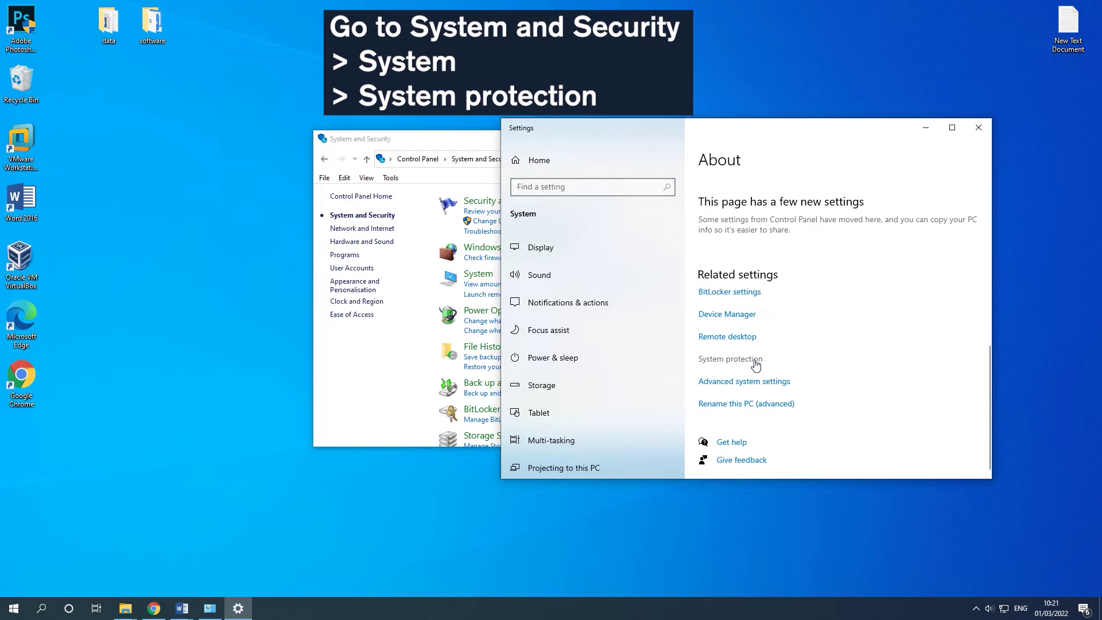
pyautogui.moveTo(298, 143); pyautogui.dragTo(486, 146)
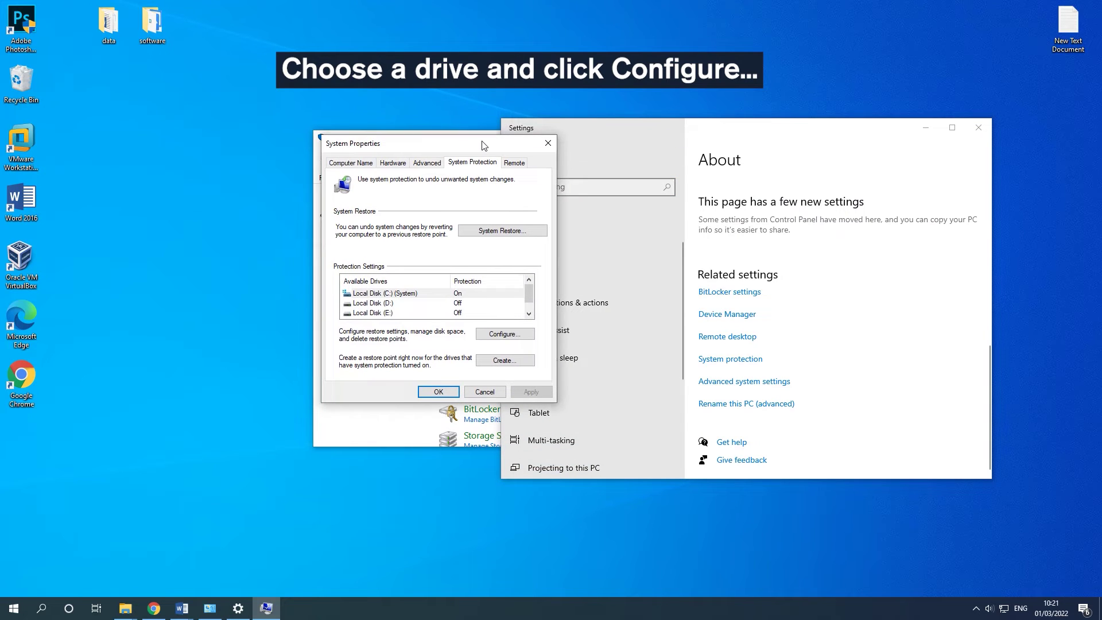
pyautogui.click(506, 335)
pyautogui.click(418, 241)
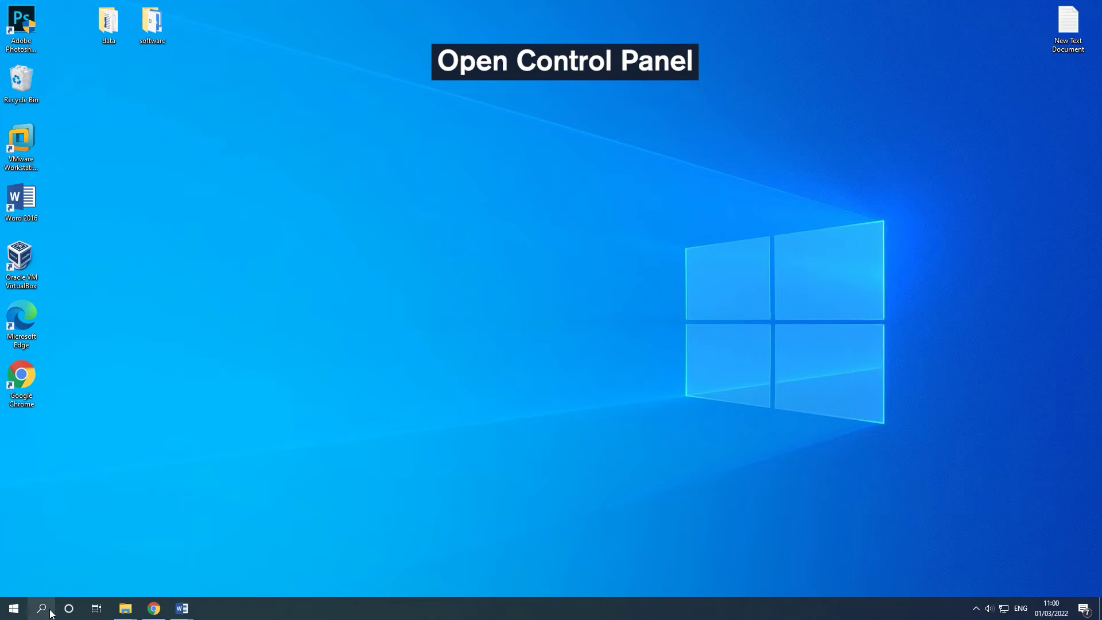
# Set File History's Keep saved versions to Forever (default) and save the change.
pyautogui.click(41, 607)
pyautogui.write('control')
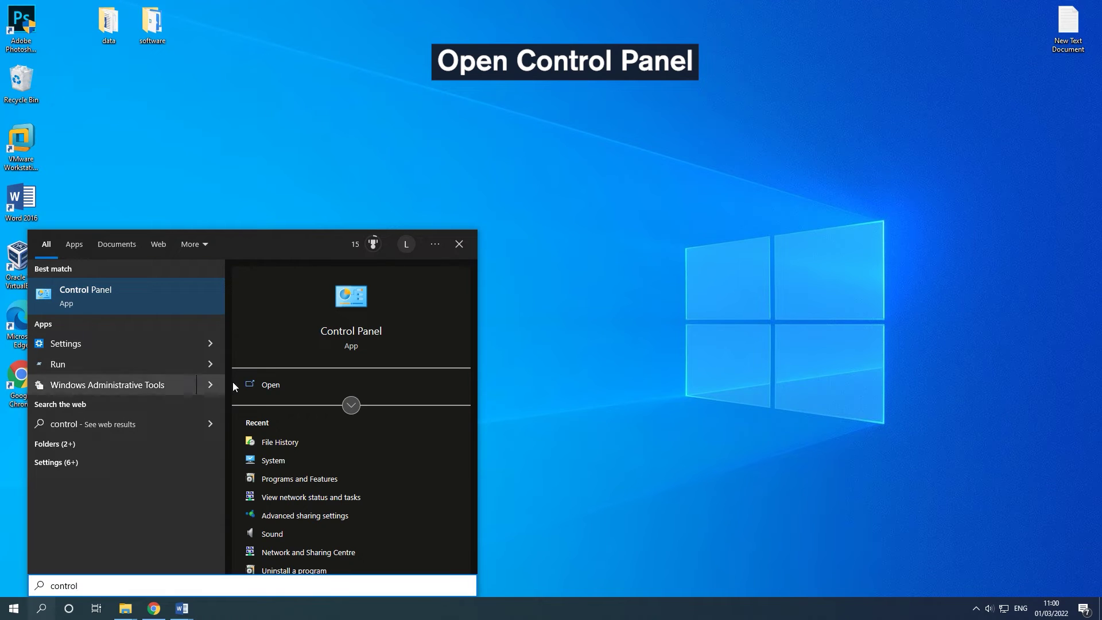
pyautogui.click(287, 385)
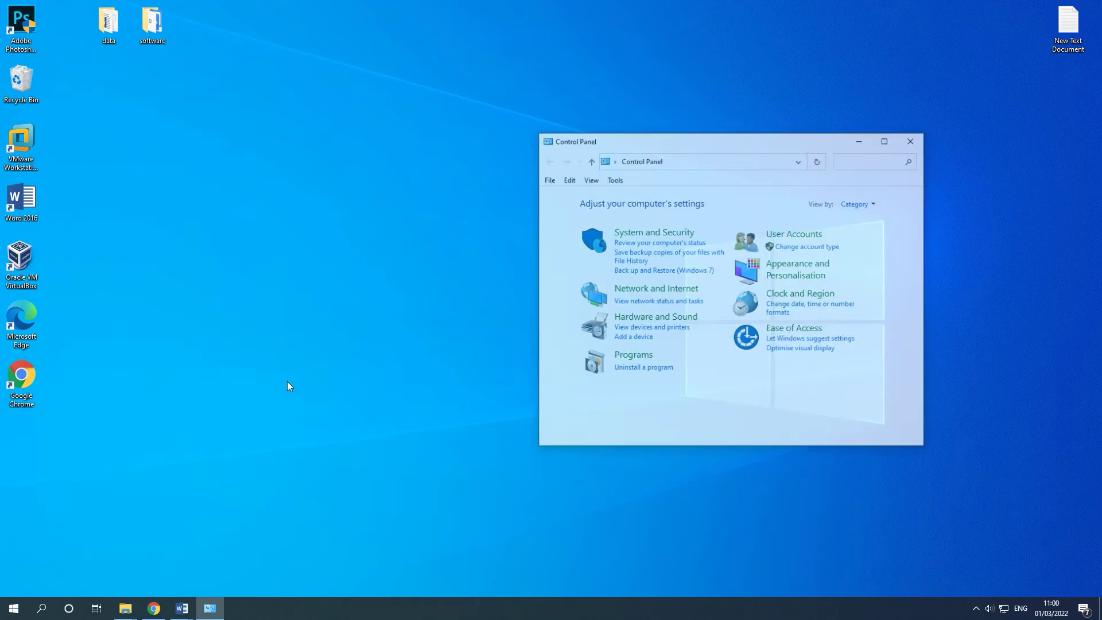
pyautogui.moveTo(727, 148); pyautogui.dragTo(508, 153)
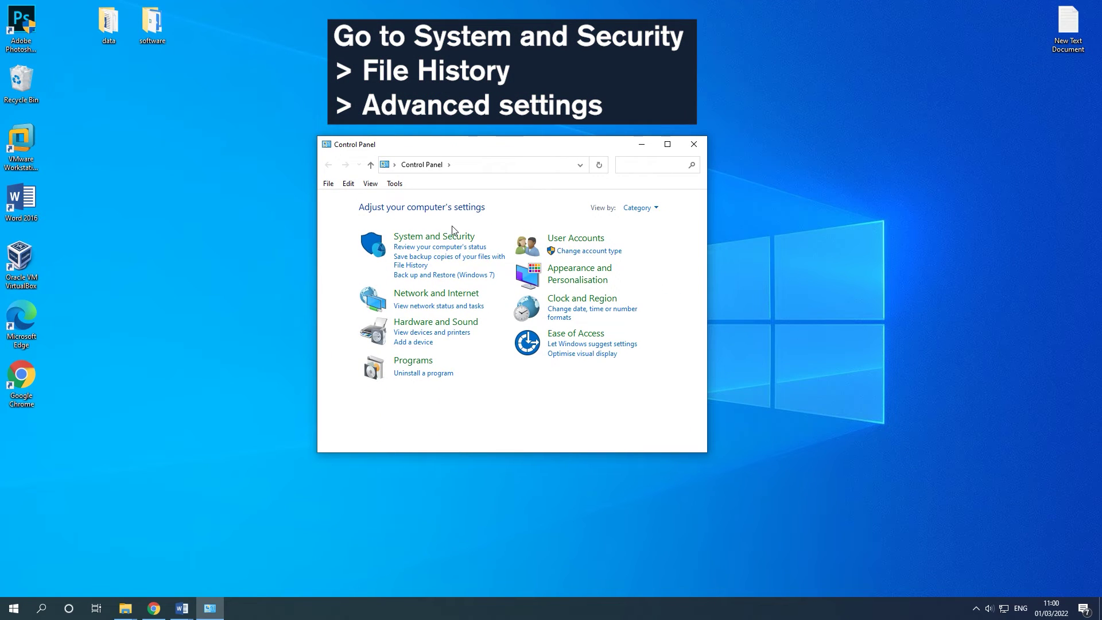
pyautogui.click(453, 241)
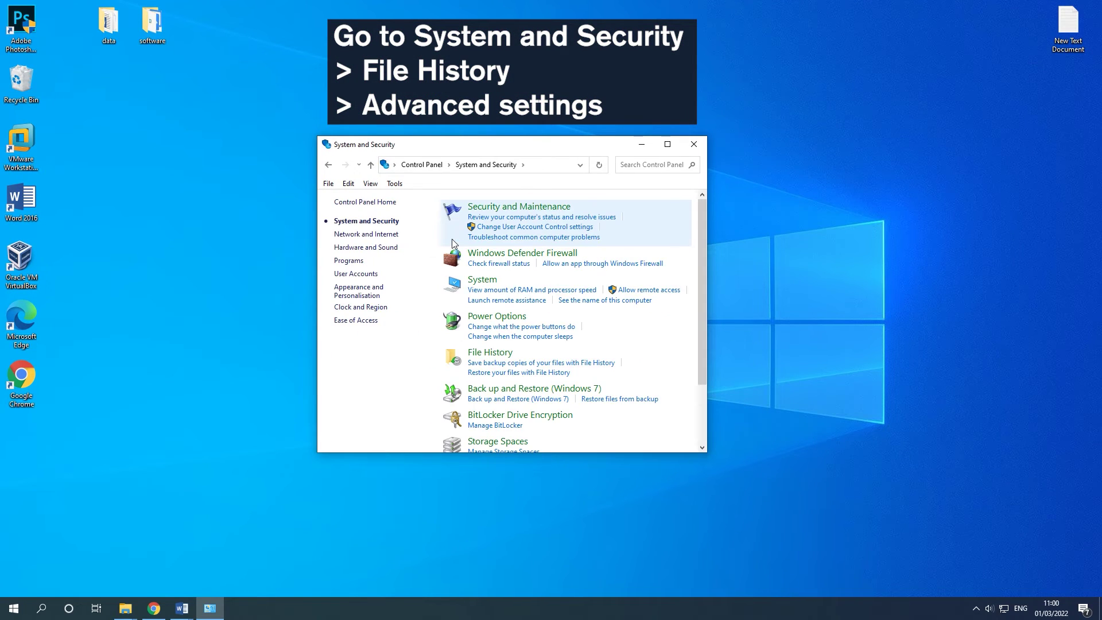
pyautogui.scroll(-1, 516, 287)
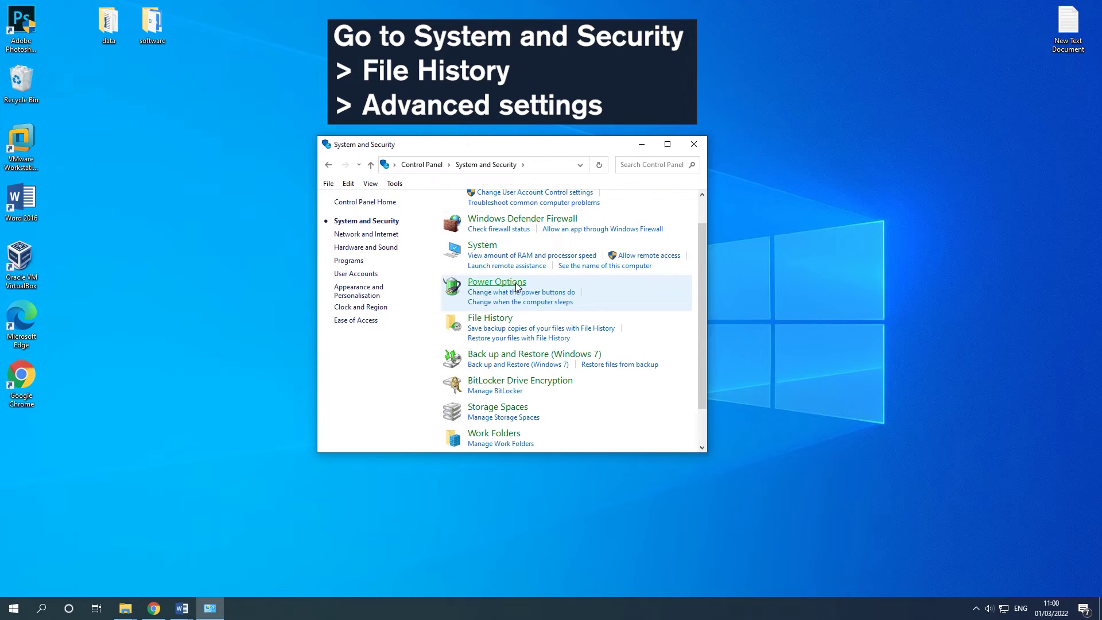
pyautogui.click(498, 324)
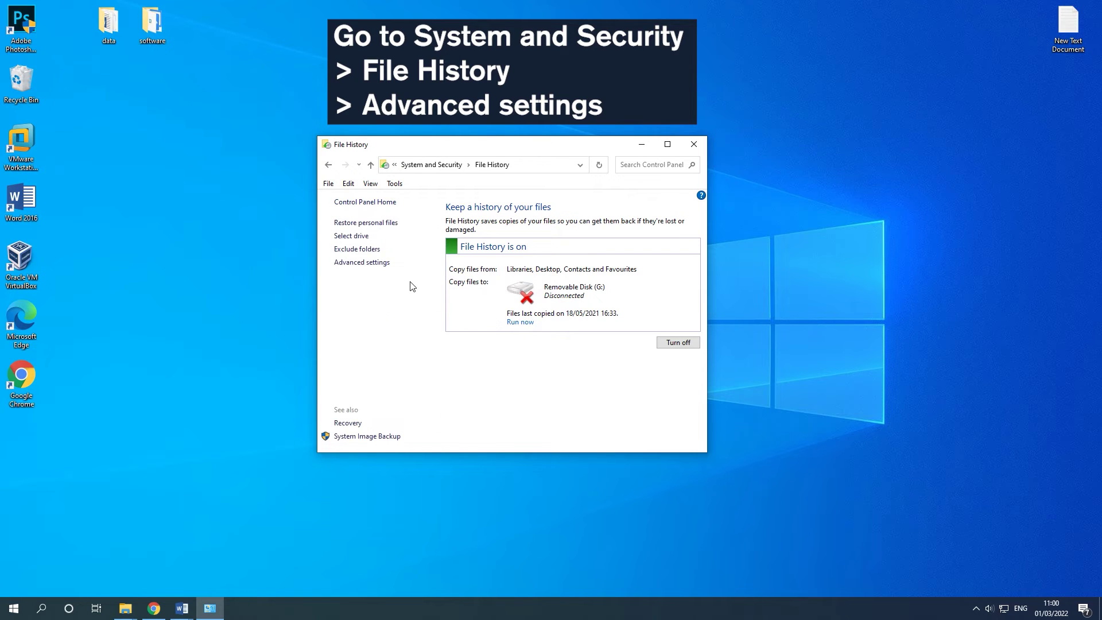
pyautogui.click(374, 263)
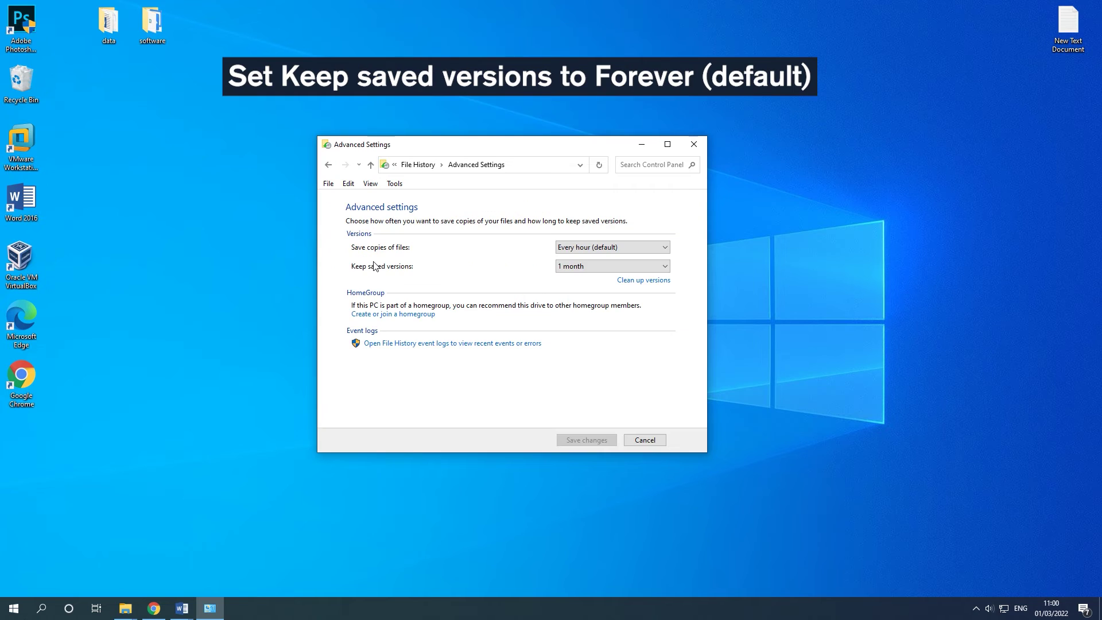
pyautogui.click(663, 268)
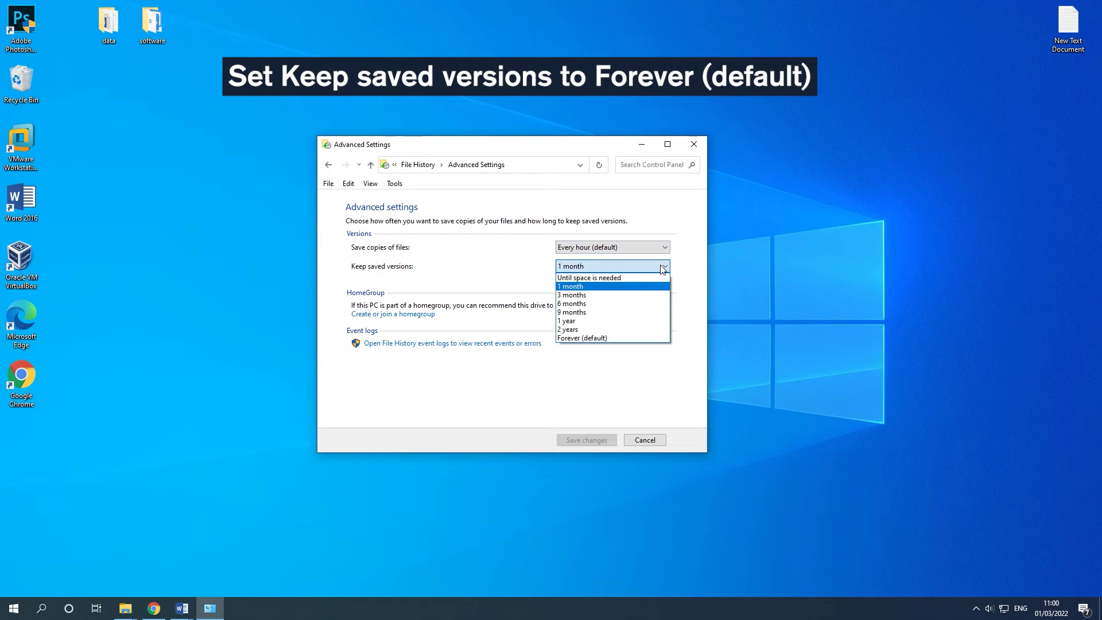
pyautogui.click(614, 338)
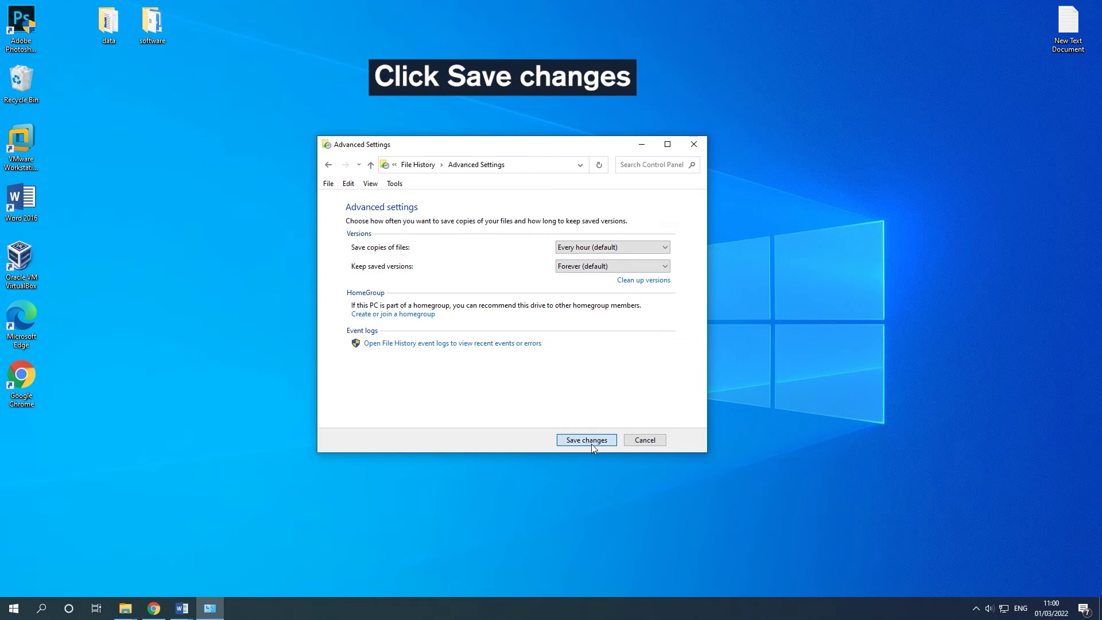
pyautogui.click(592, 444)
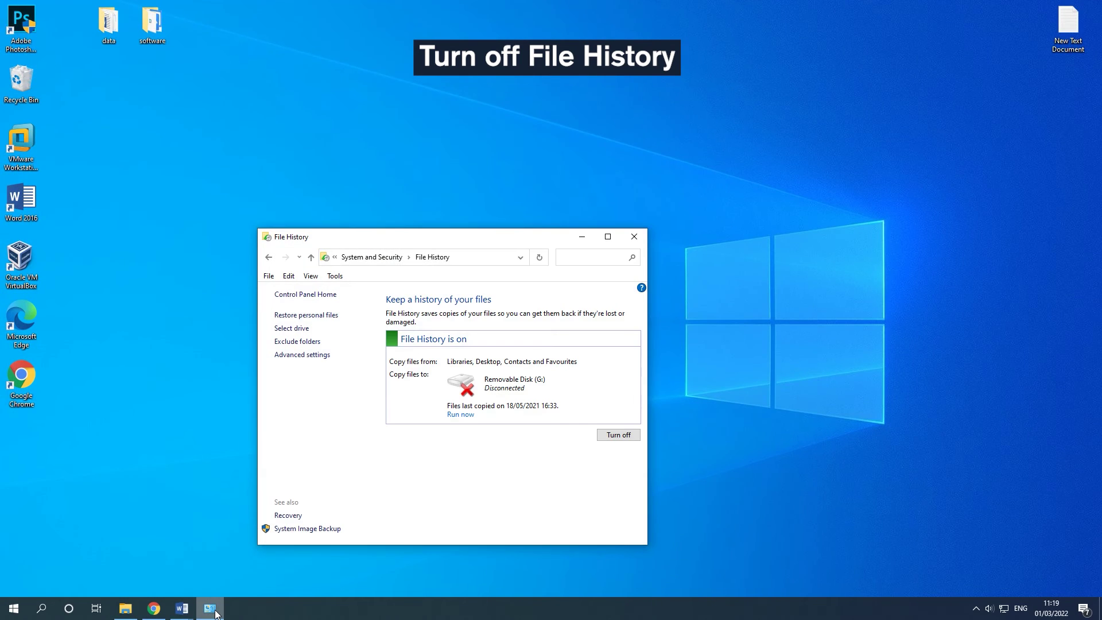
# Turn off File History and minimize its window.
pyautogui.click(617, 438)
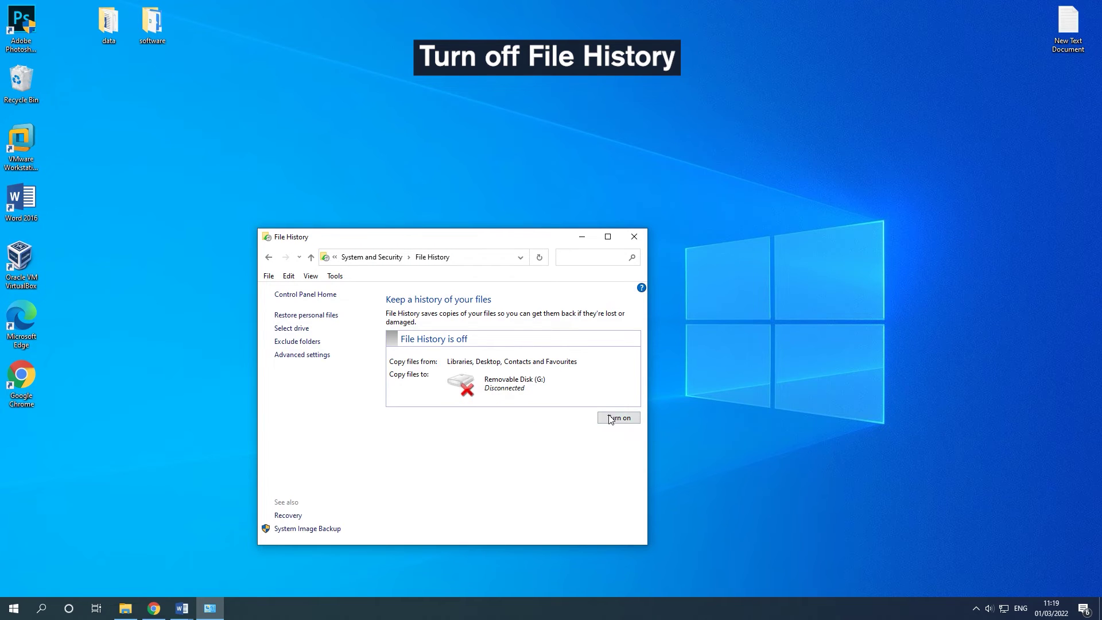
pyautogui.click(581, 236)
# Browse to C:\Users\<user>\AppData\Local\Microsoft\Windows\History in File Explorer.
pyautogui.click(125, 607)
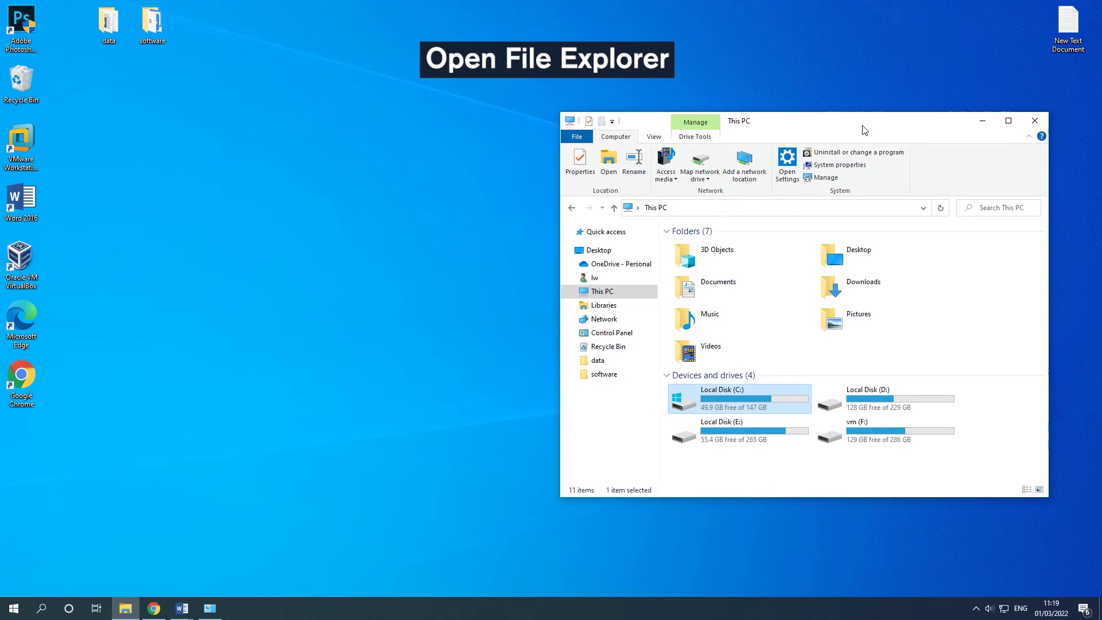
pyautogui.moveTo(861, 128); pyautogui.dragTo(569, 128)
pyautogui.doubleClick(477, 406)
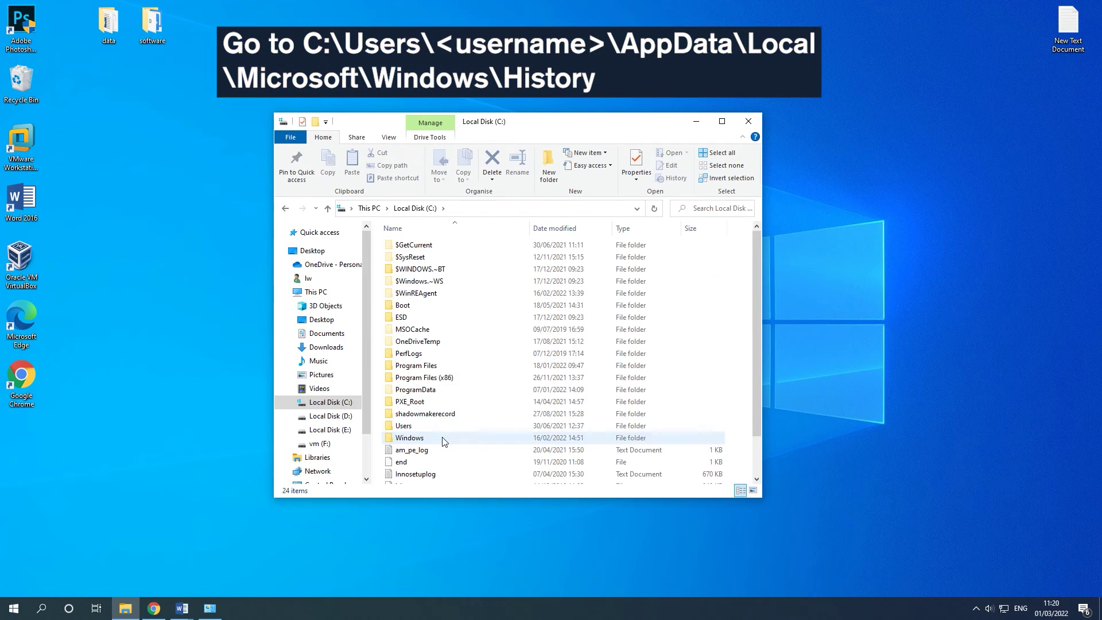
pyautogui.doubleClick(441, 431)
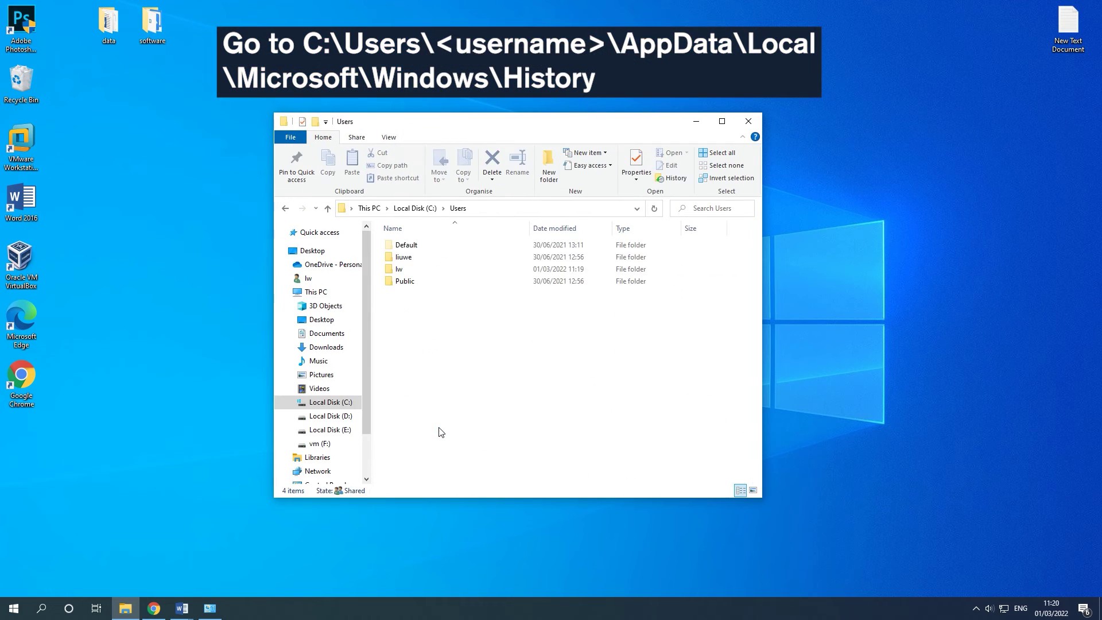
pyautogui.doubleClick(426, 270)
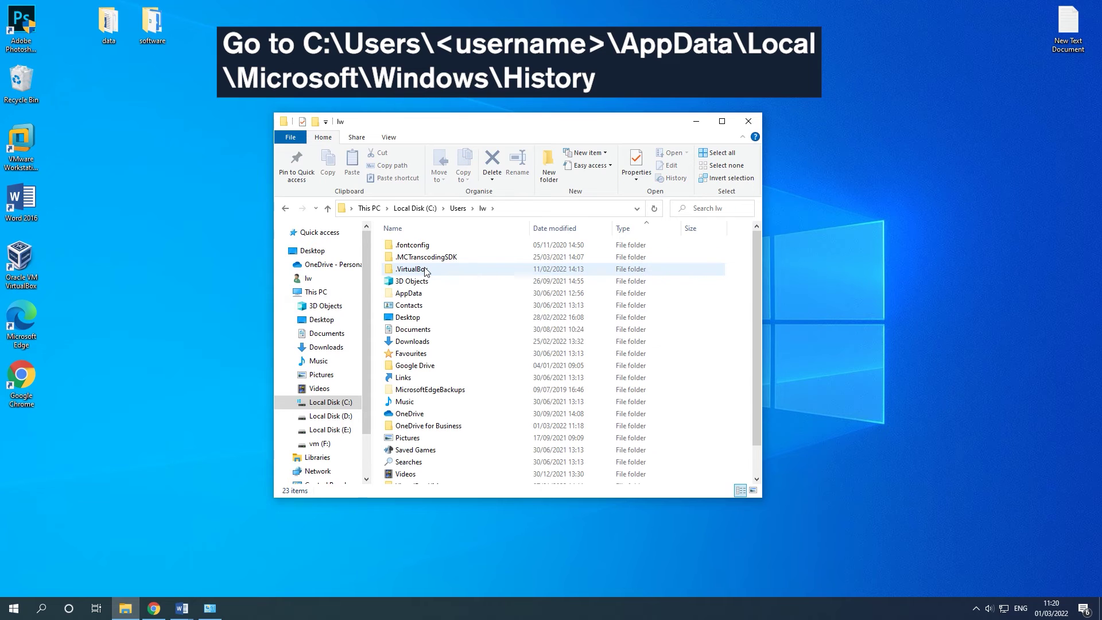
pyautogui.doubleClick(452, 295)
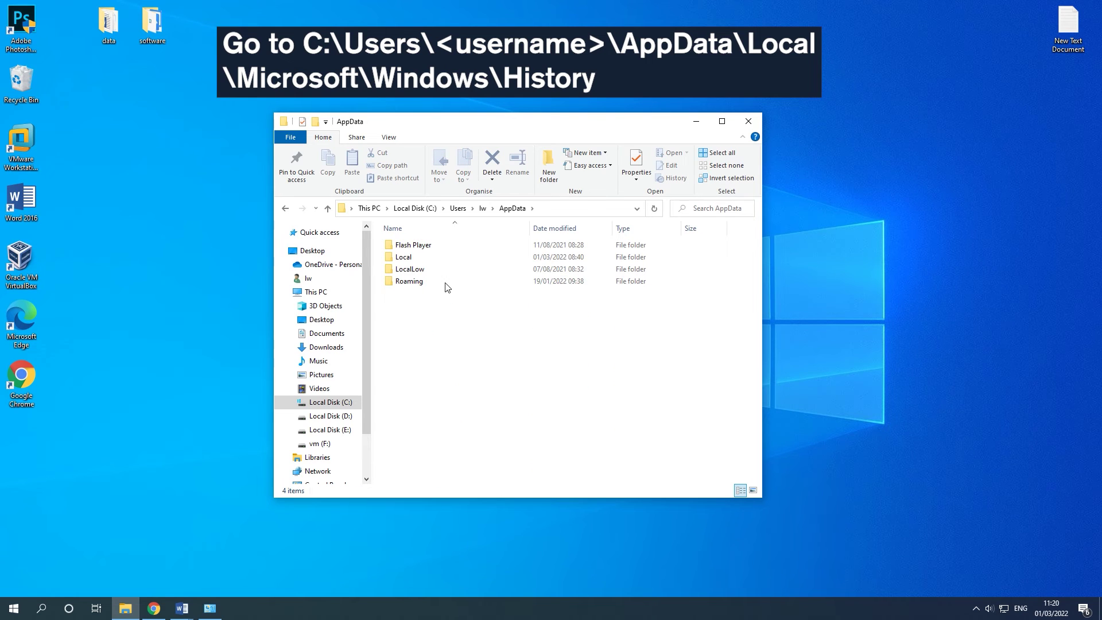
pyautogui.doubleClick(434, 258)
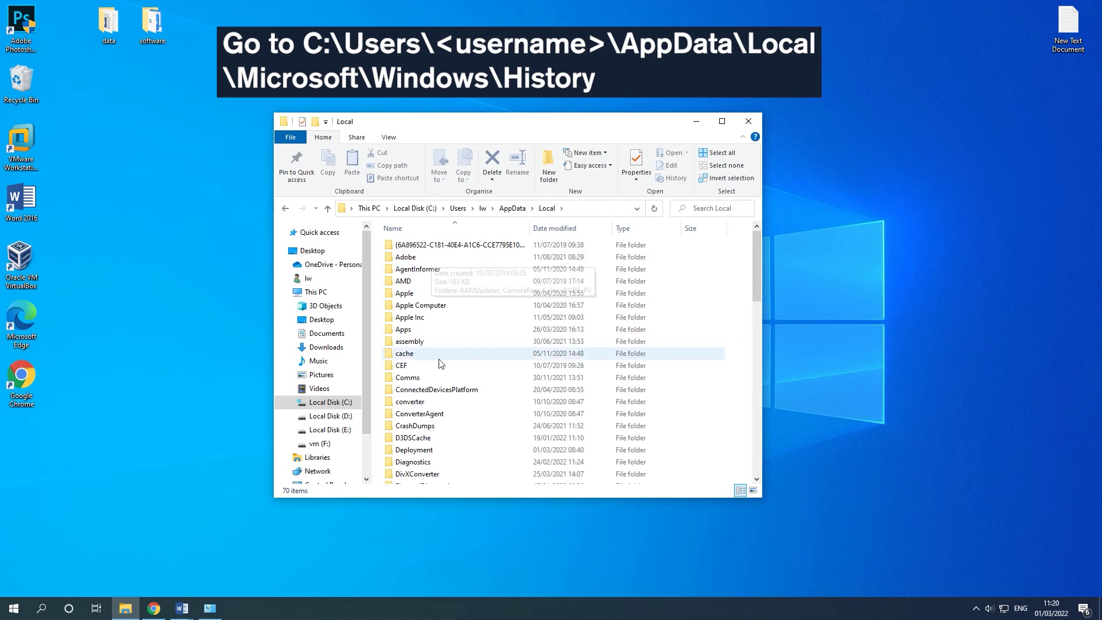
pyautogui.scroll(-8, 436, 368)
pyautogui.doubleClick(428, 371)
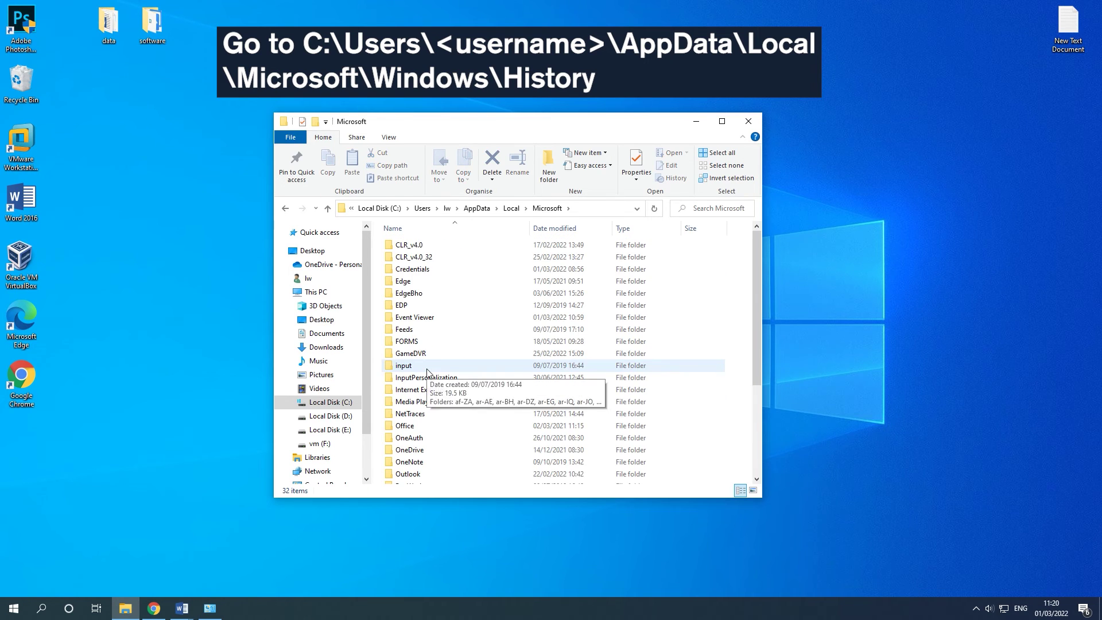
pyautogui.scroll(-4, 427, 372)
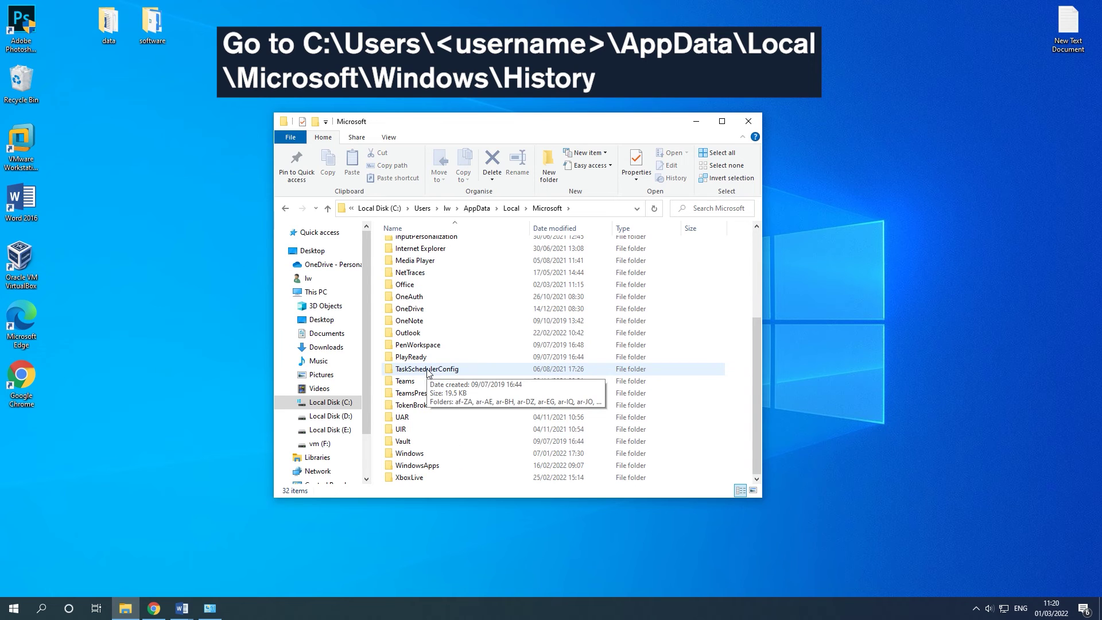
pyautogui.doubleClick(425, 453)
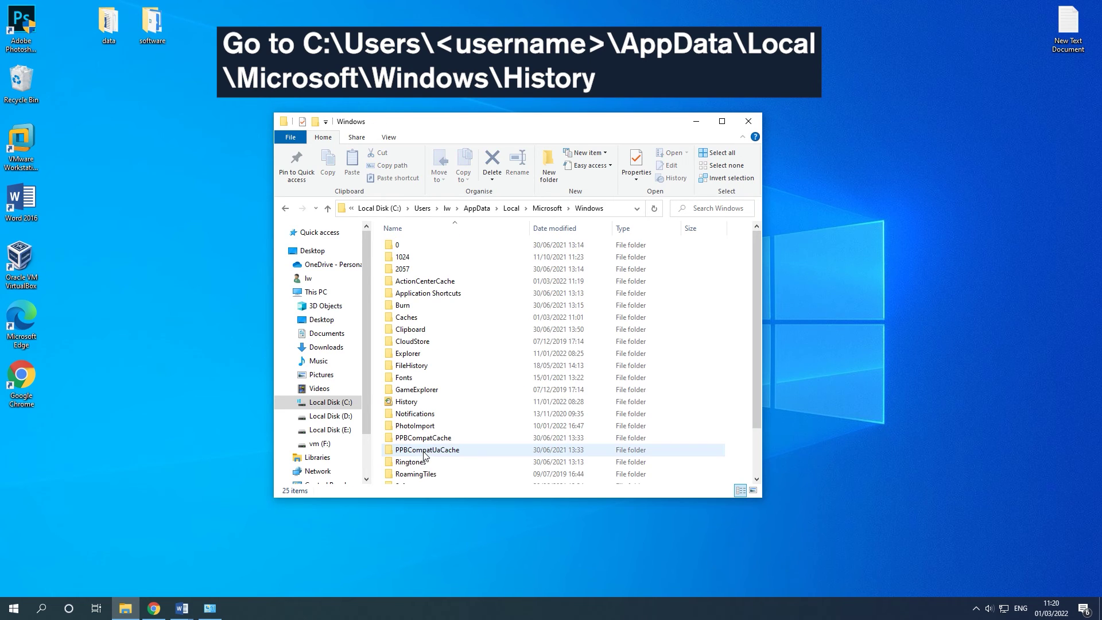
pyautogui.doubleClick(411, 405)
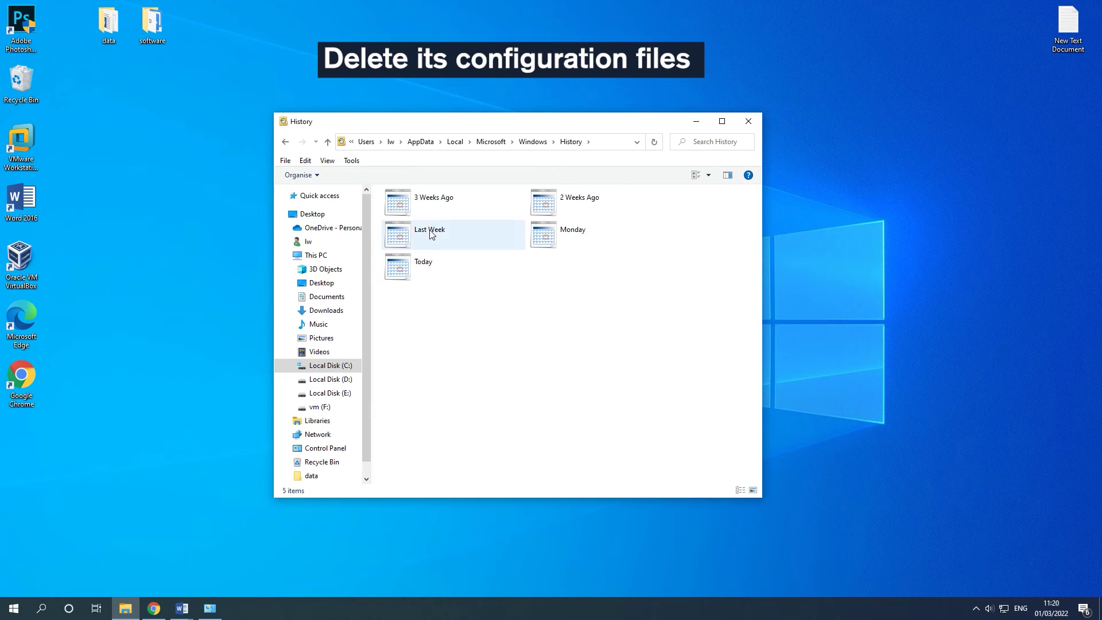
# Delete the '3 Weeks Ago' entry from the History folder.
pyautogui.rightClick(432, 213)
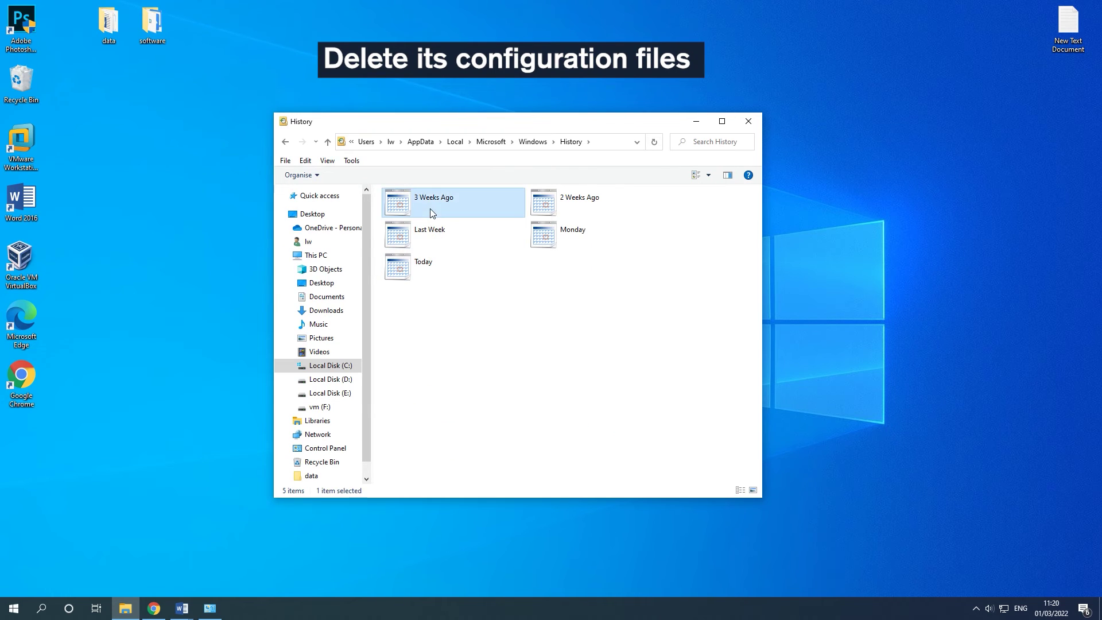
pyautogui.click(503, 309)
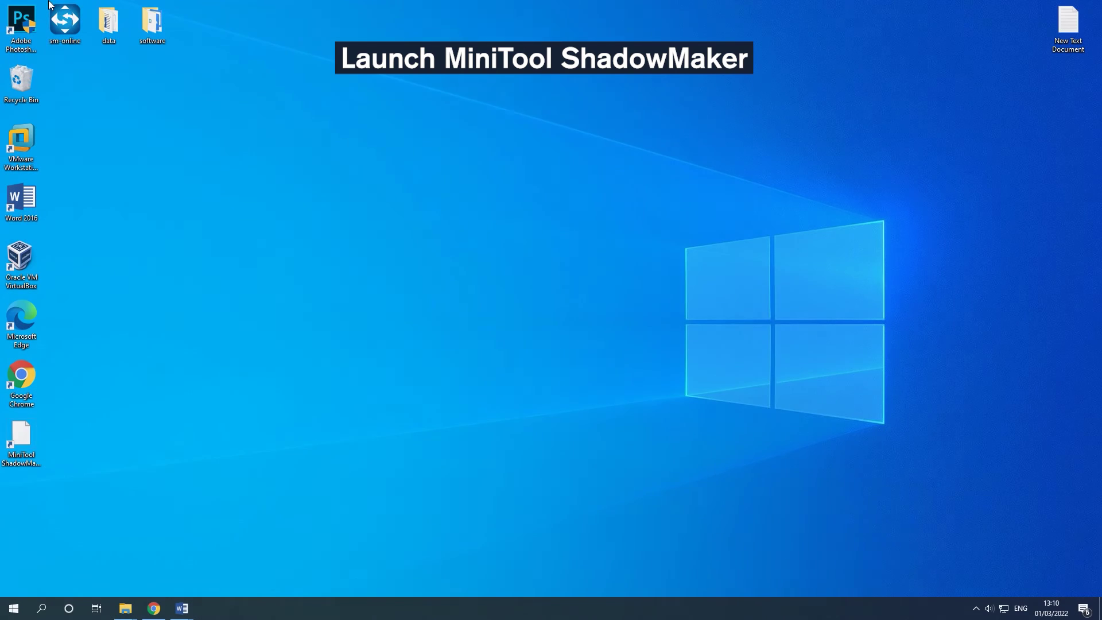
# Launch ShadowMaker in trial mode and choose the Public Music folder as backup source.
pyautogui.doubleClick(64, 22)
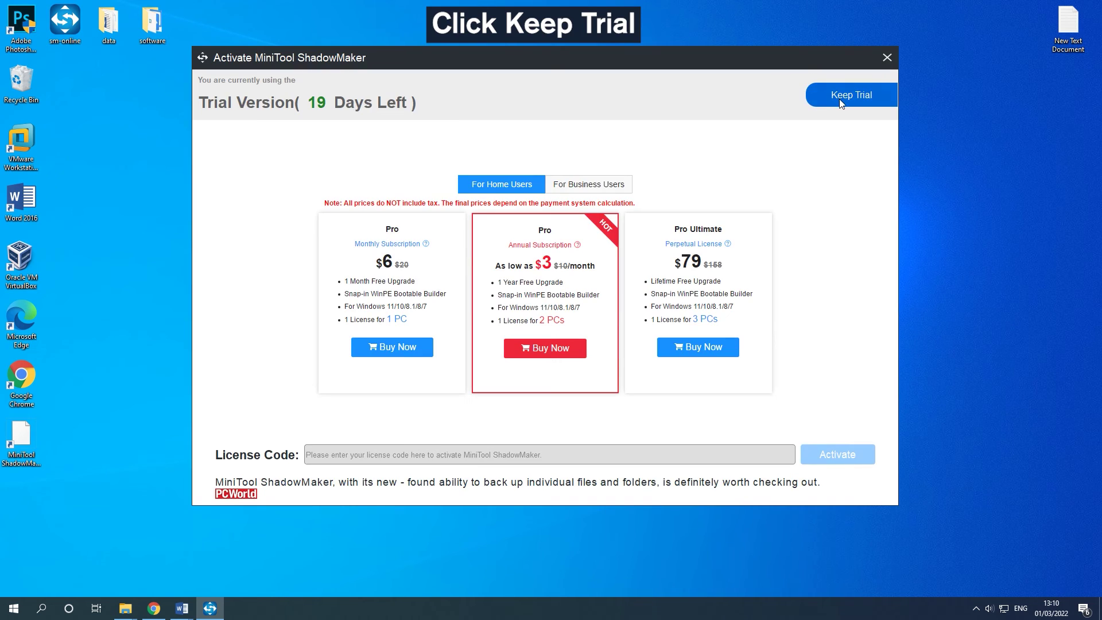
pyautogui.click(841, 102)
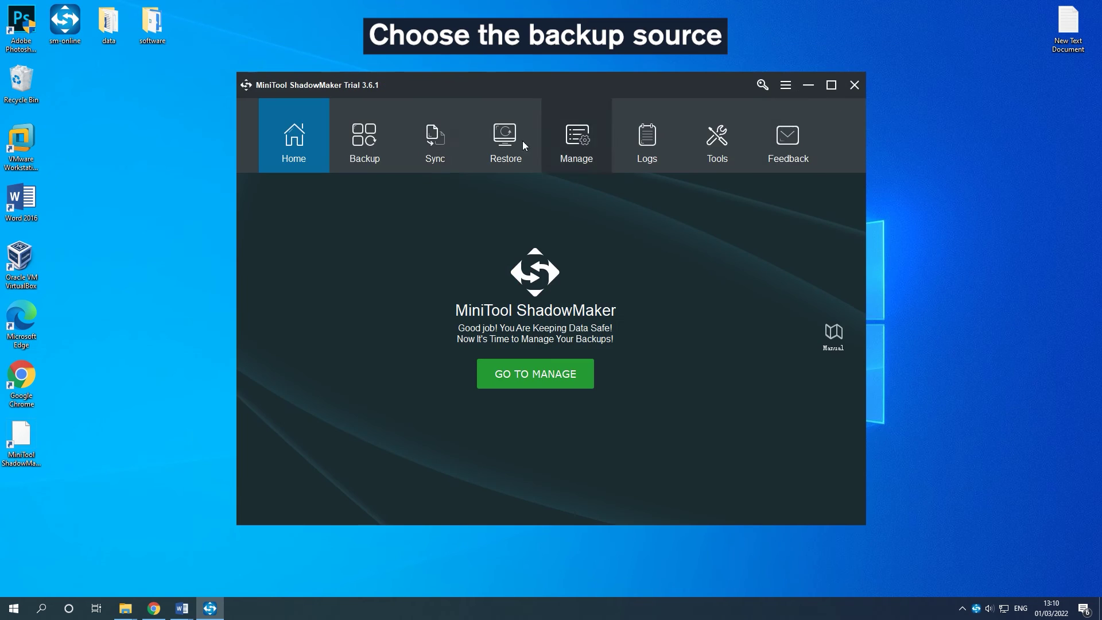
pyautogui.click(388, 148)
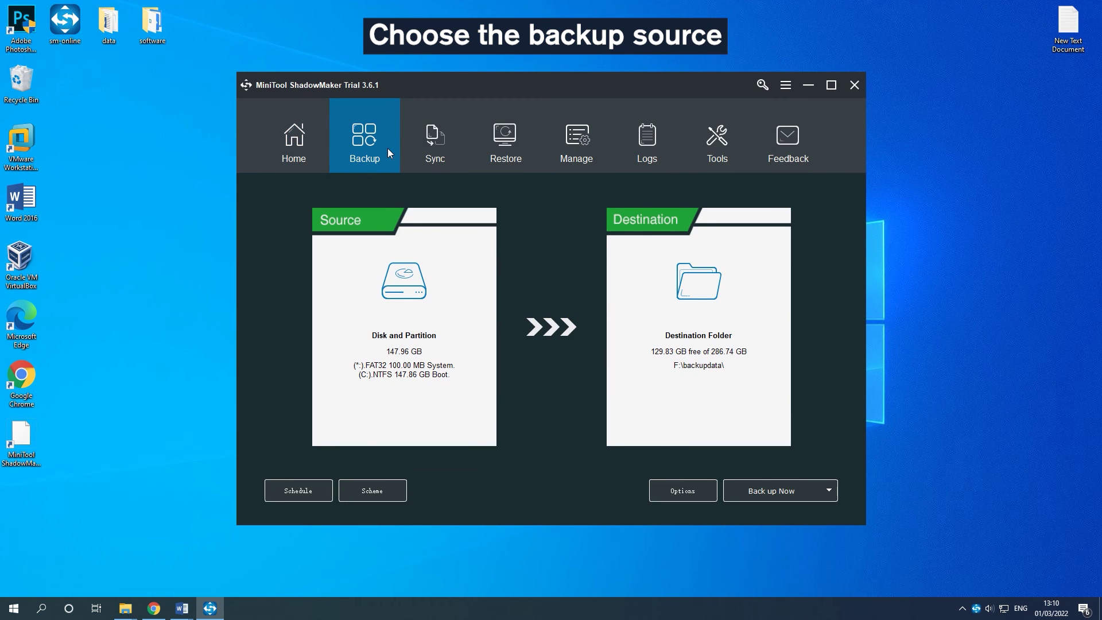
pyautogui.click(408, 376)
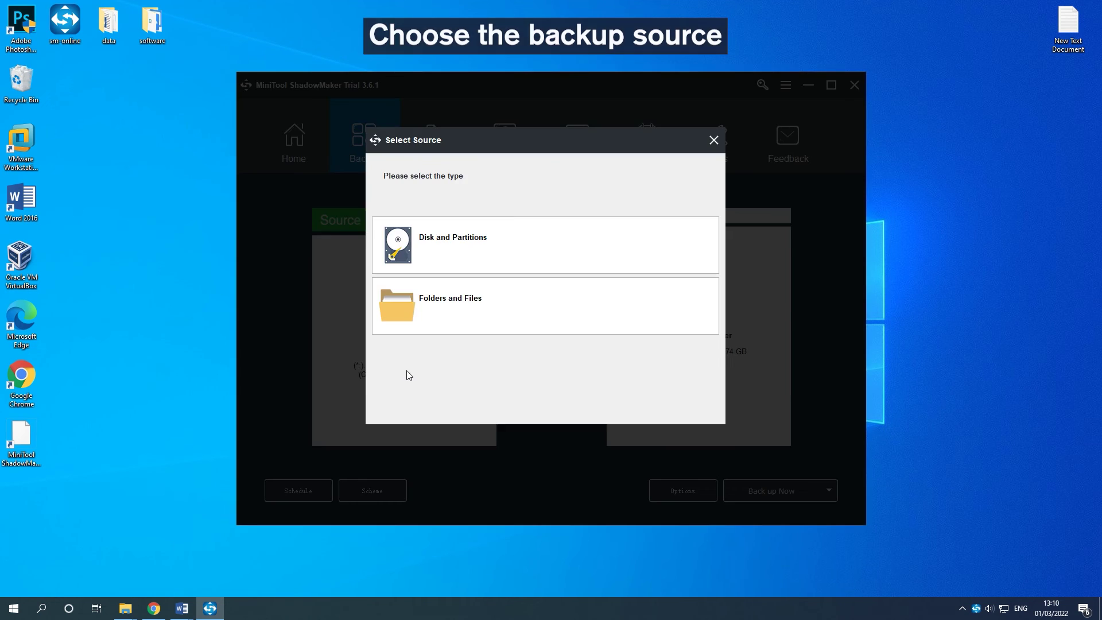
pyautogui.click(443, 315)
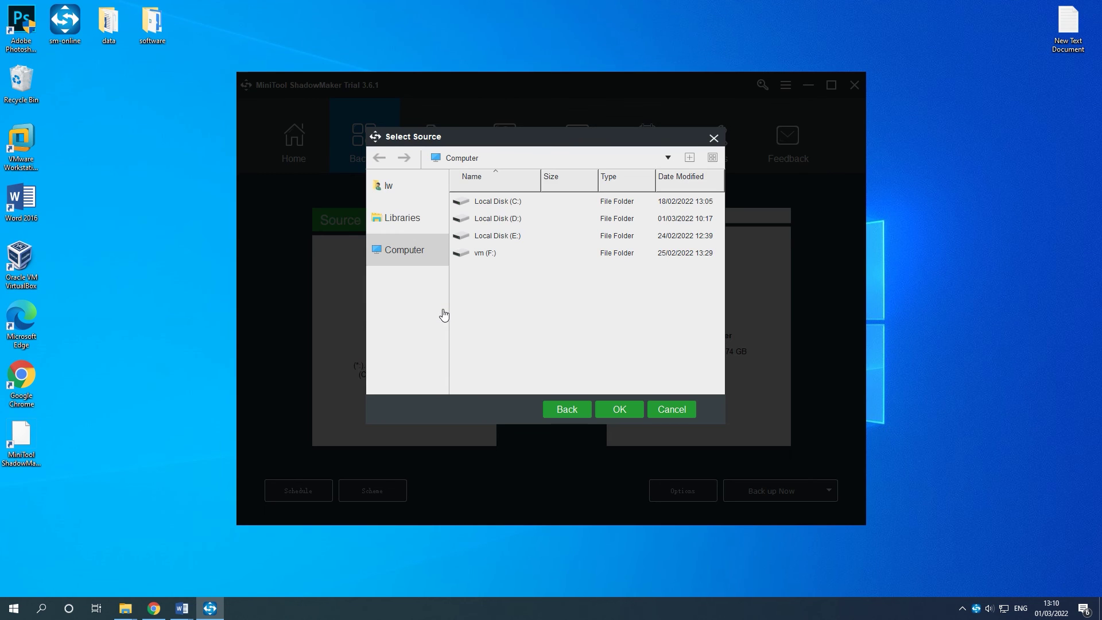
pyautogui.click(424, 224)
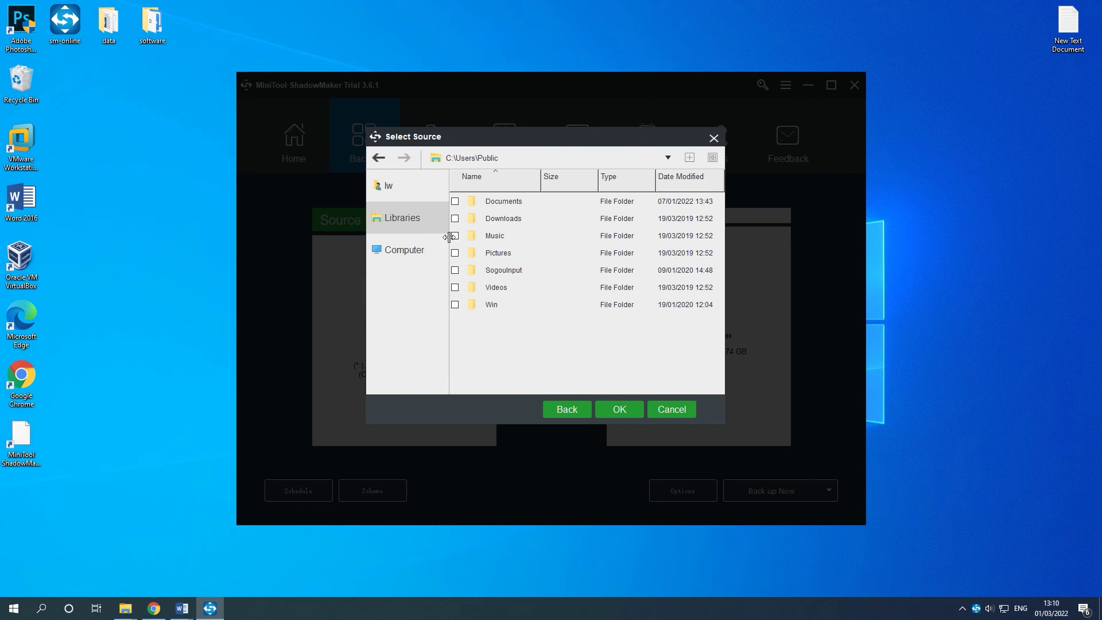
pyautogui.click(455, 236)
pyautogui.click(614, 411)
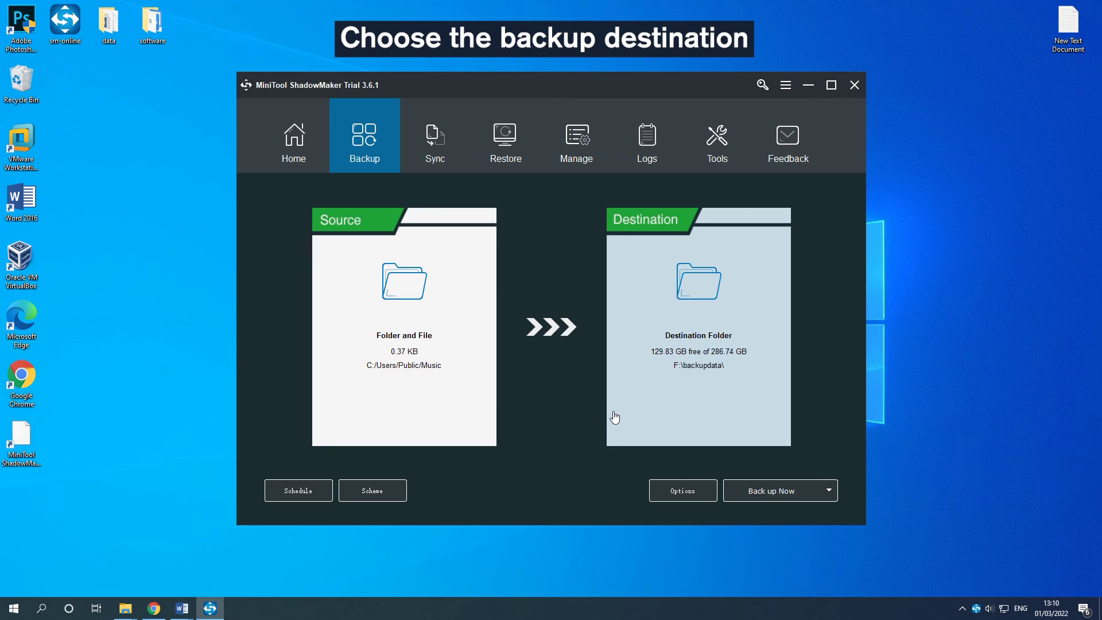
# Set the backup destination to Local Disk (E:).
pyautogui.click(676, 355)
pyautogui.click(612, 211)
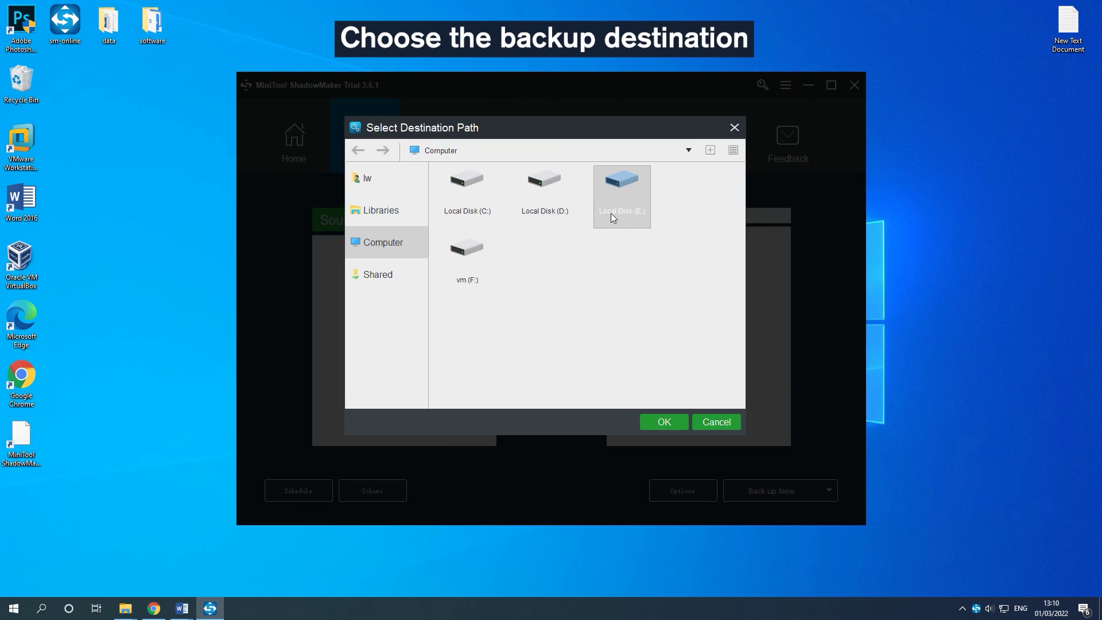
pyautogui.click(663, 422)
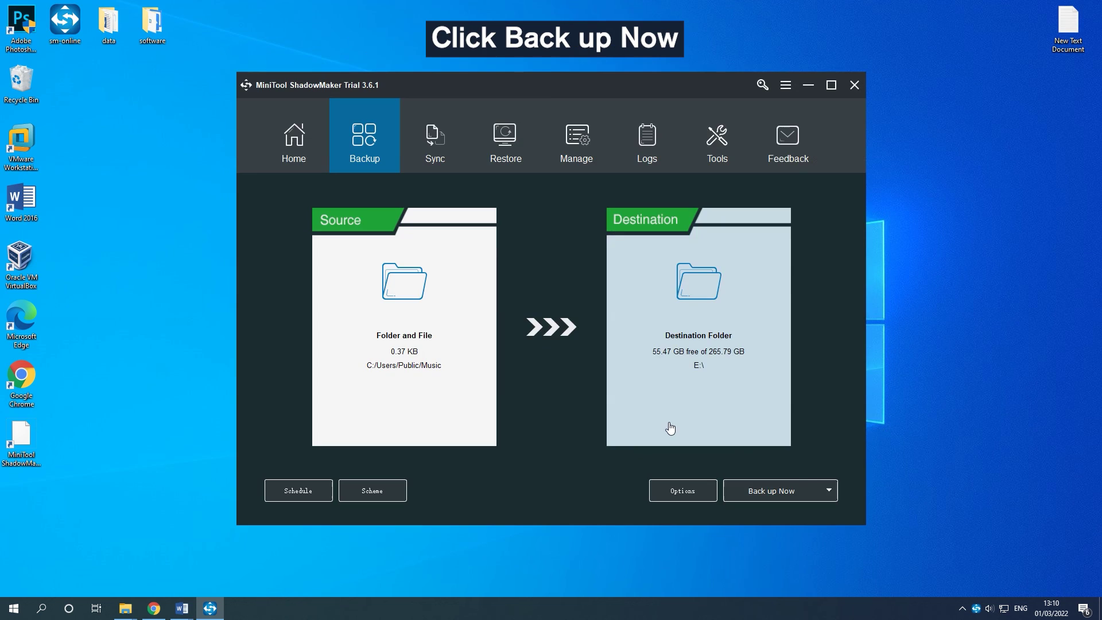
# Start the Music backup with Back up Now.
pyautogui.click(830, 489)
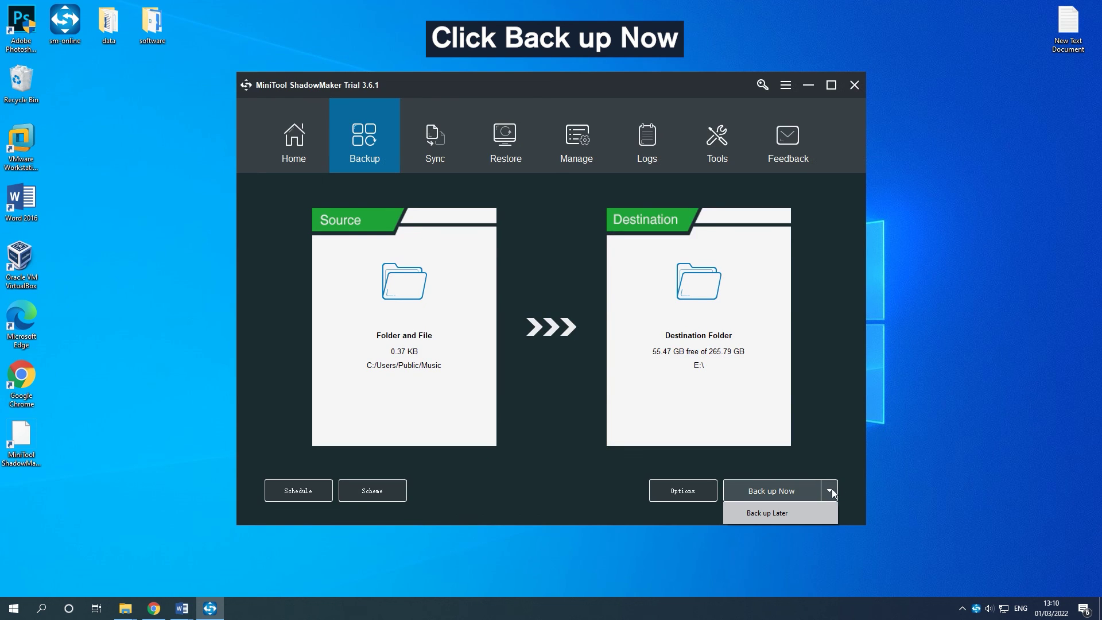
pyautogui.click(787, 495)
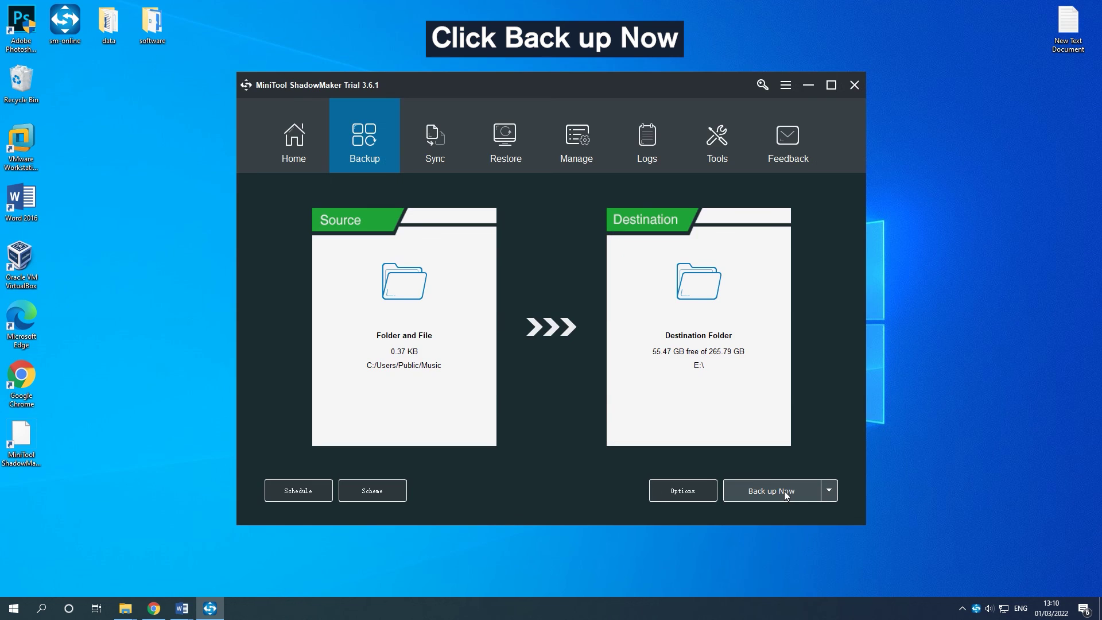
pyautogui.click(787, 494)
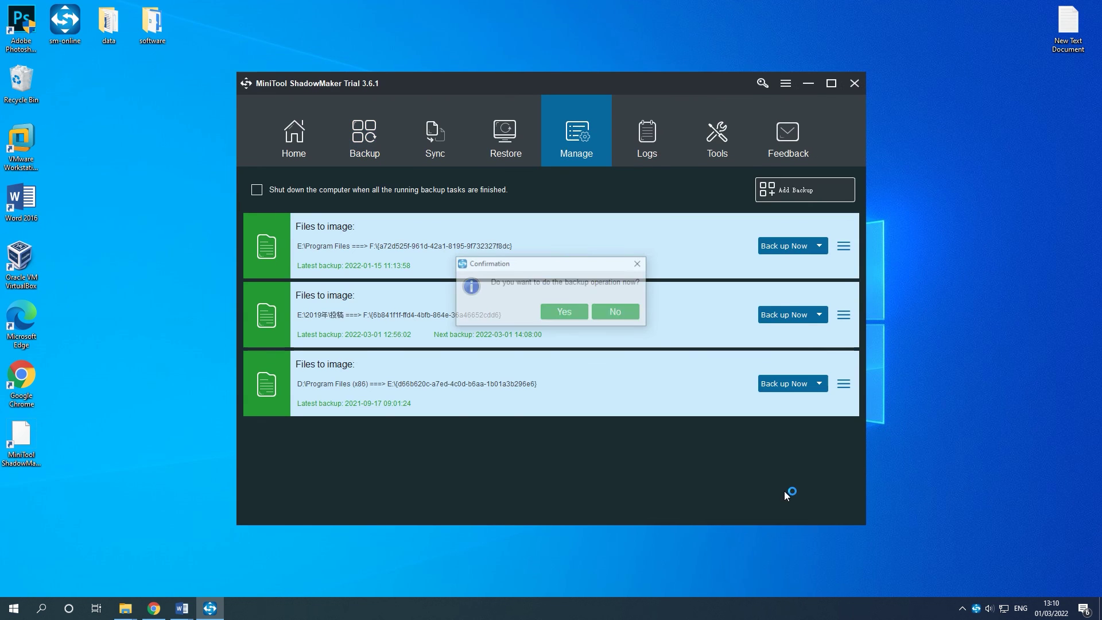
# Confirm running the Music-to-E: backup immediately.
pyautogui.click(565, 313)
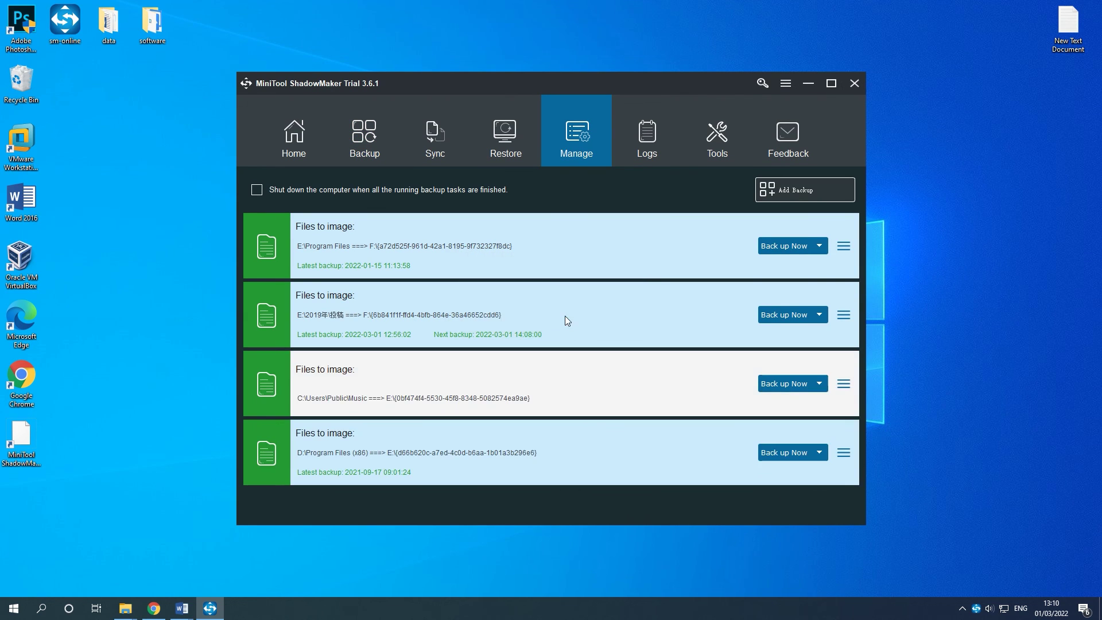